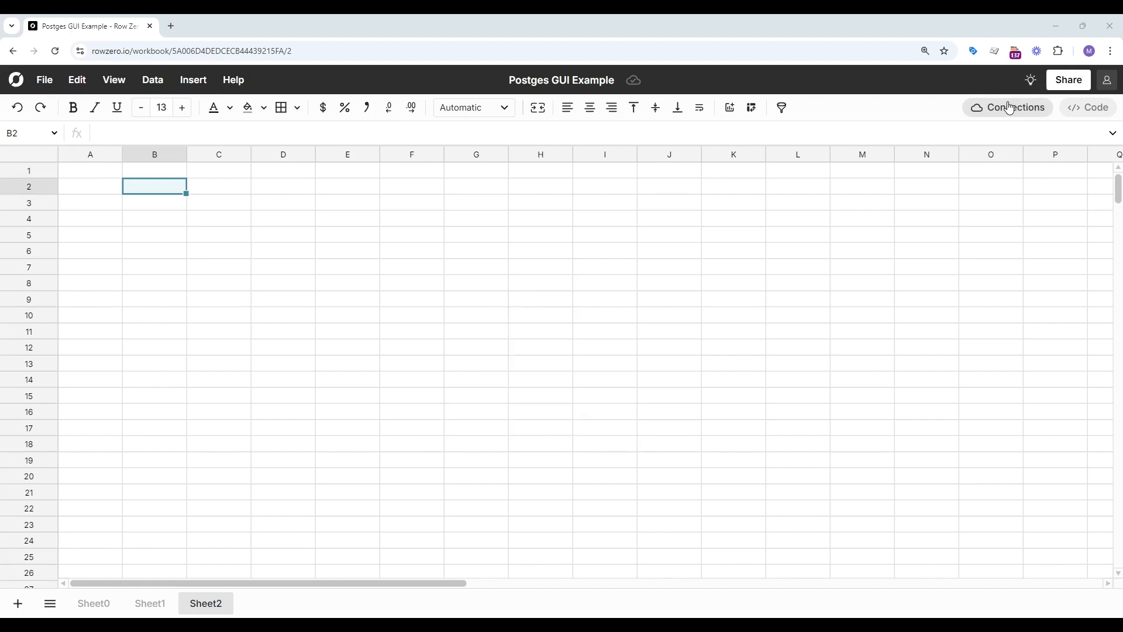
Step: Add a connected table at B2 from the Postgrest_dem connection and choose the public schema
left_click(1009, 107)
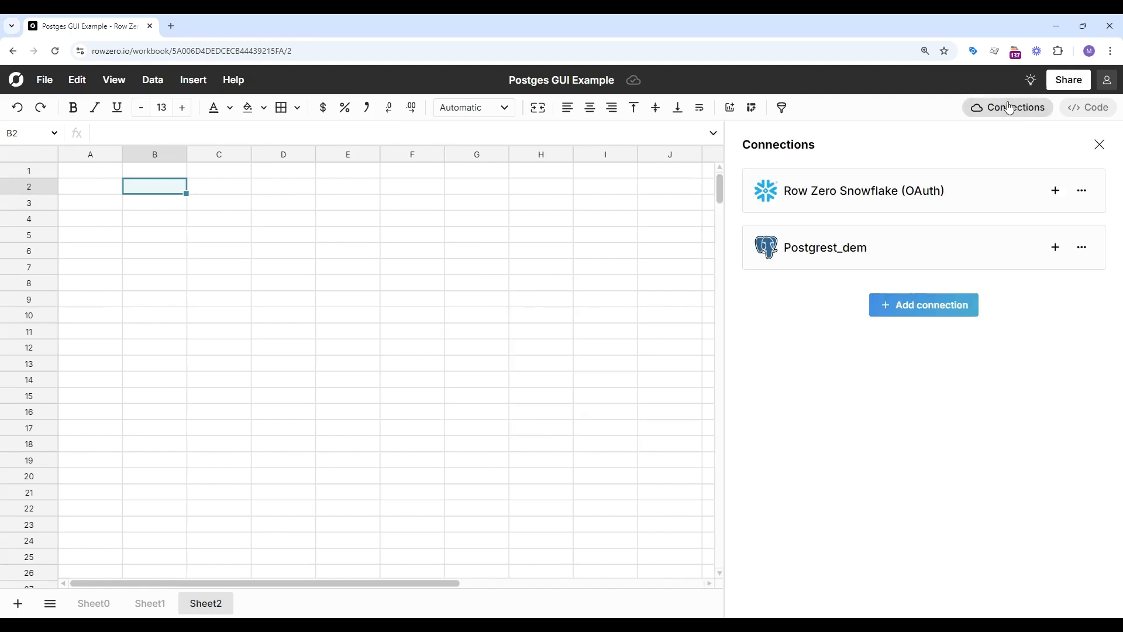
left_click(1053, 248)
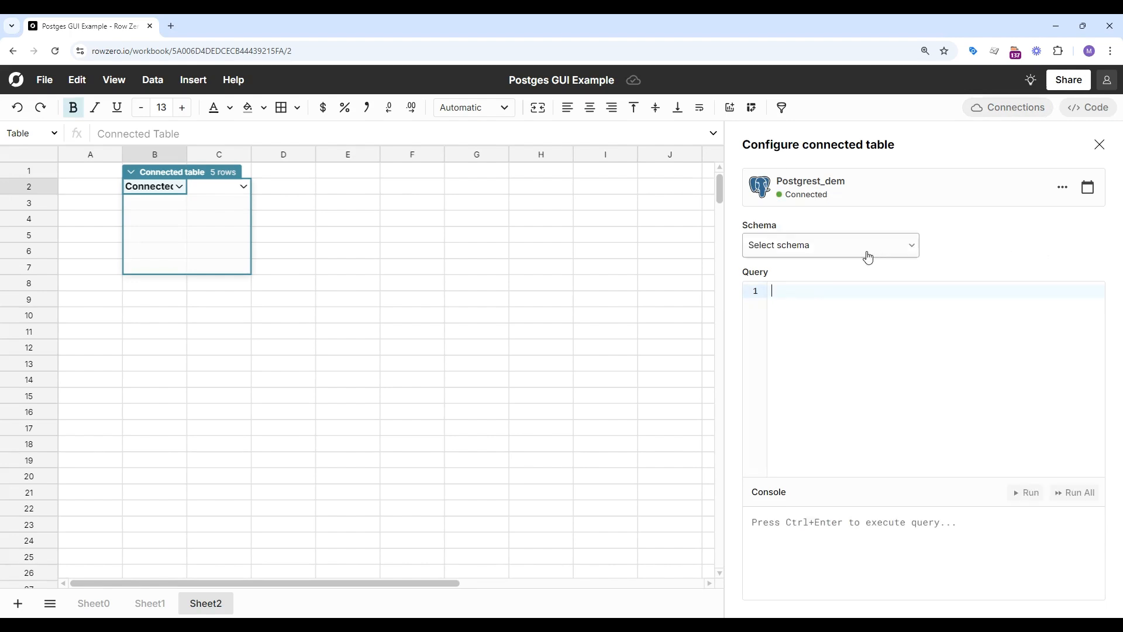
left_click(867, 257)
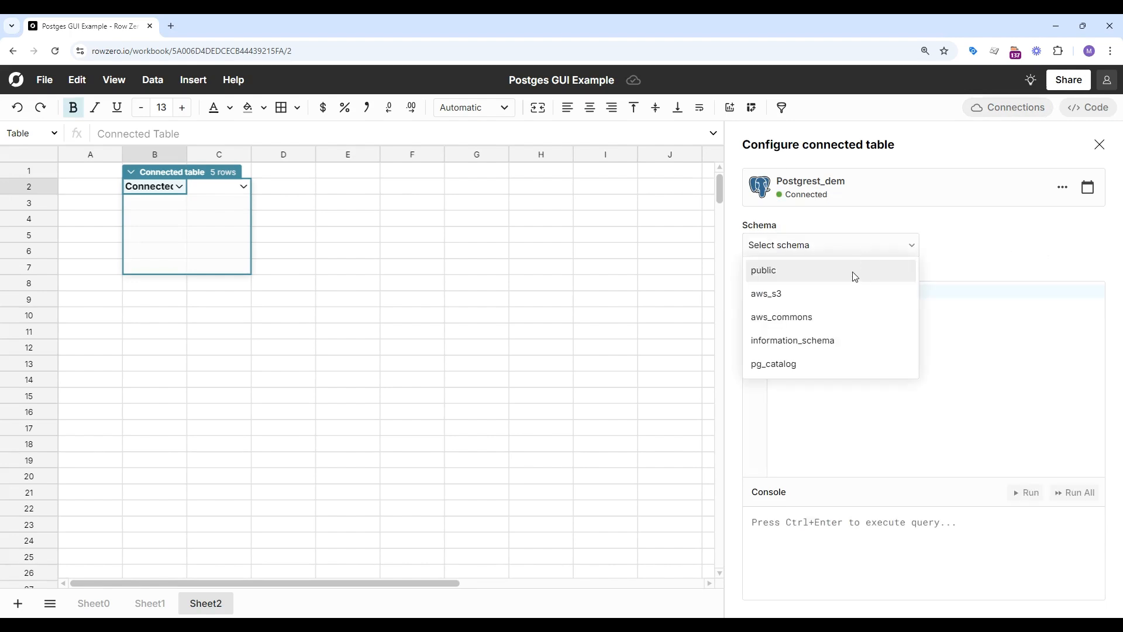
left_click(855, 277)
Step: Run the query "select * from flights" to import the flights data, and return to the full sheet
left_click(830, 310)
type("select * from flights")
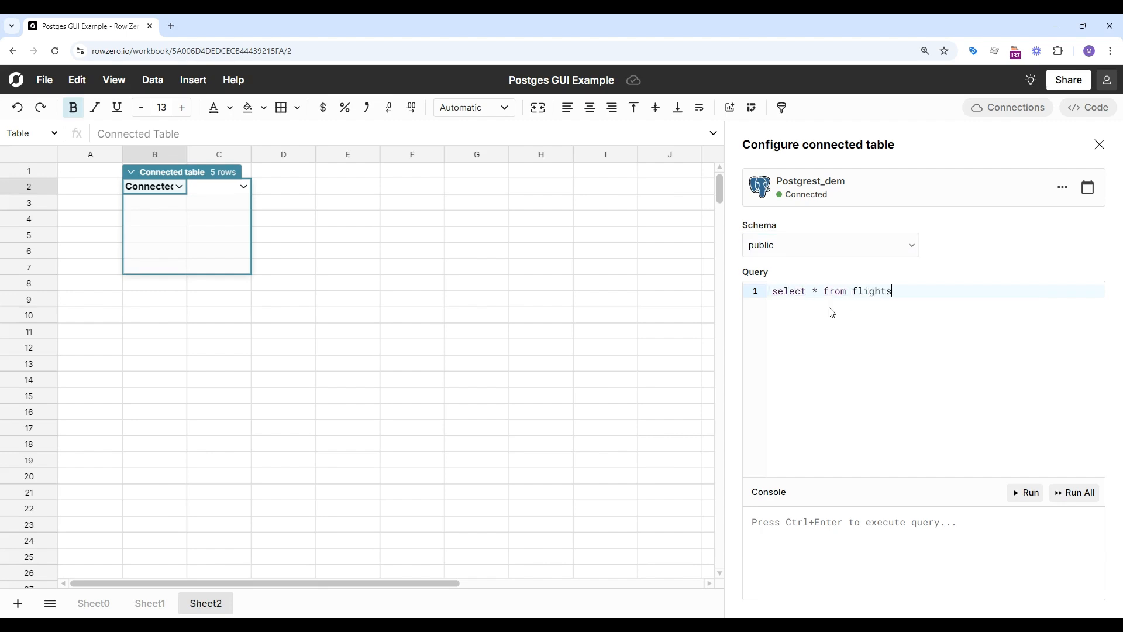
left_click(1024, 498)
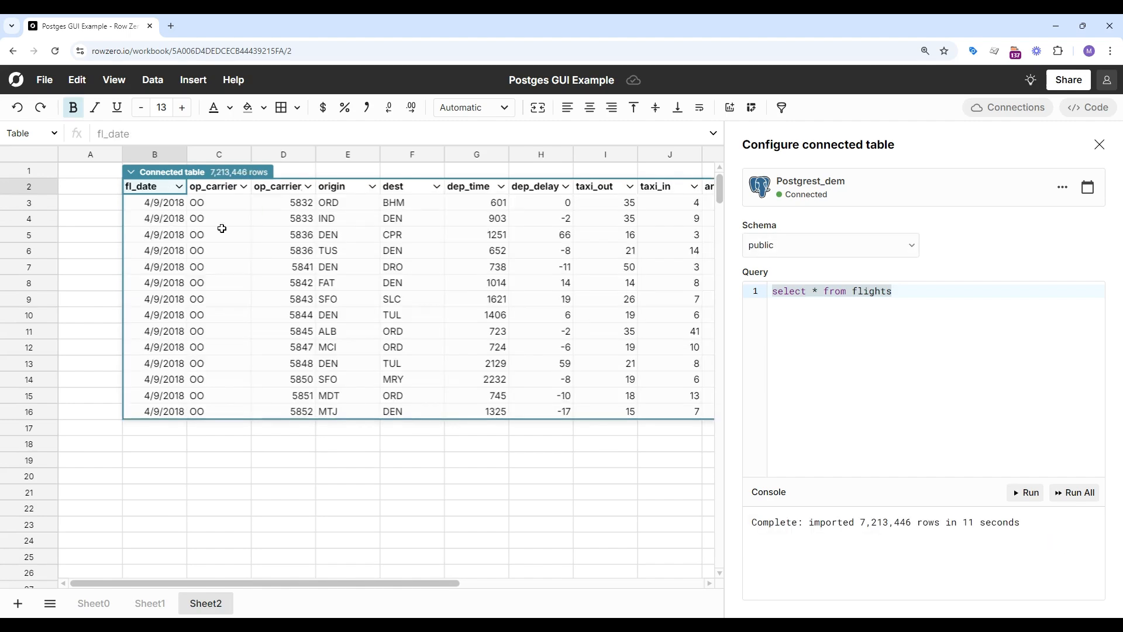
left_click(644, 472)
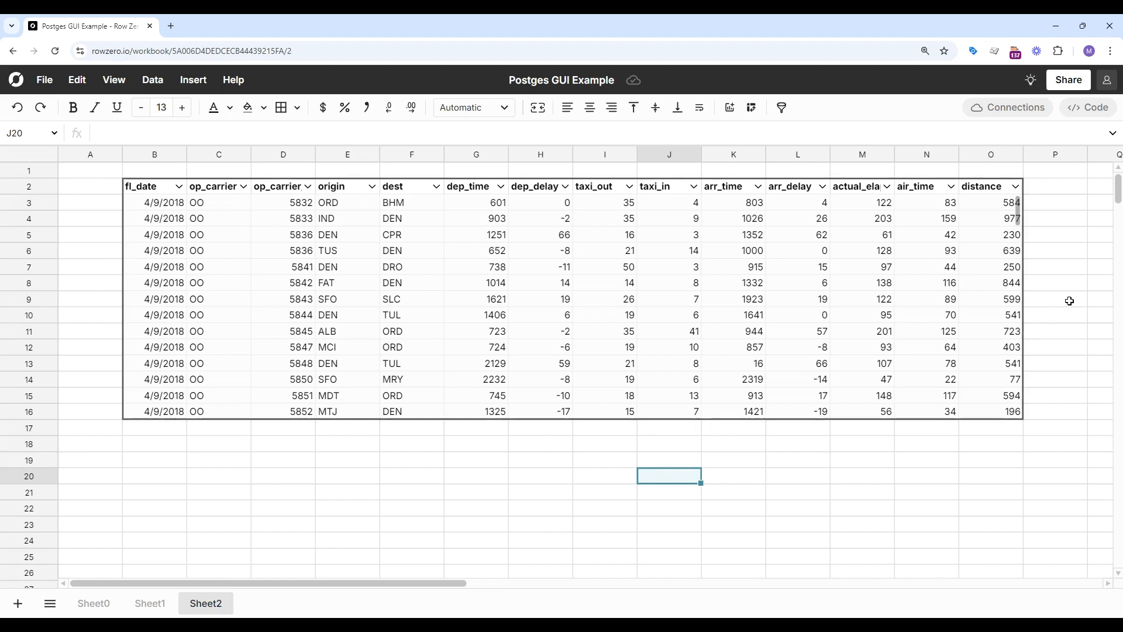
Step: Add a calculated column in P, beside the distance column of the connected table, with the formula ={distance}*1.60934
left_click(1053, 201)
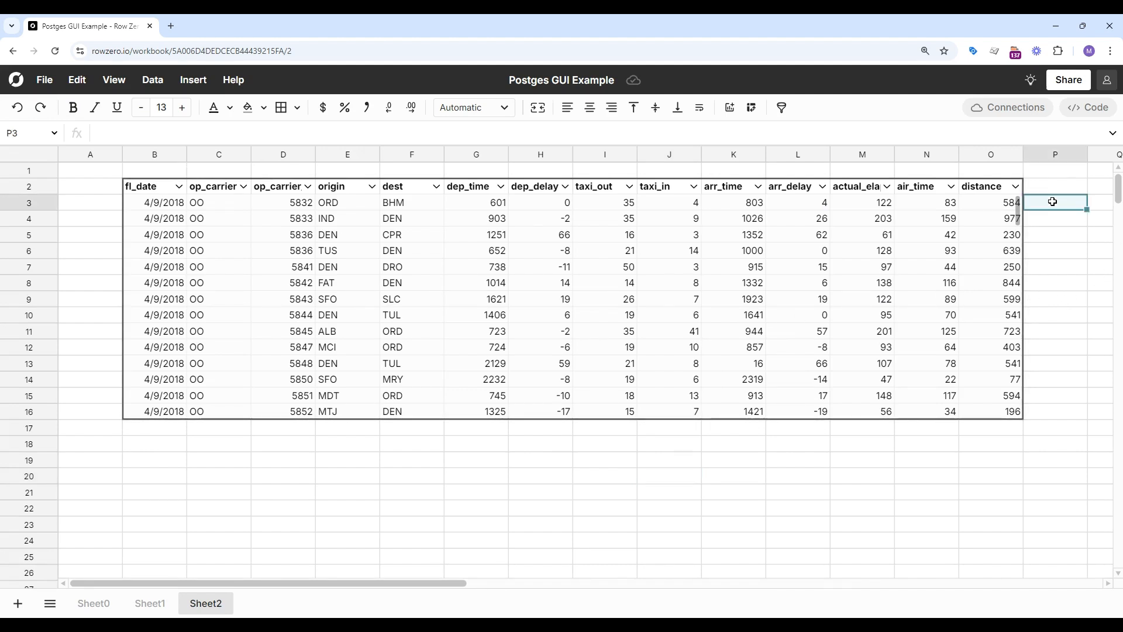
scroll(1053, 202, "right", 1)
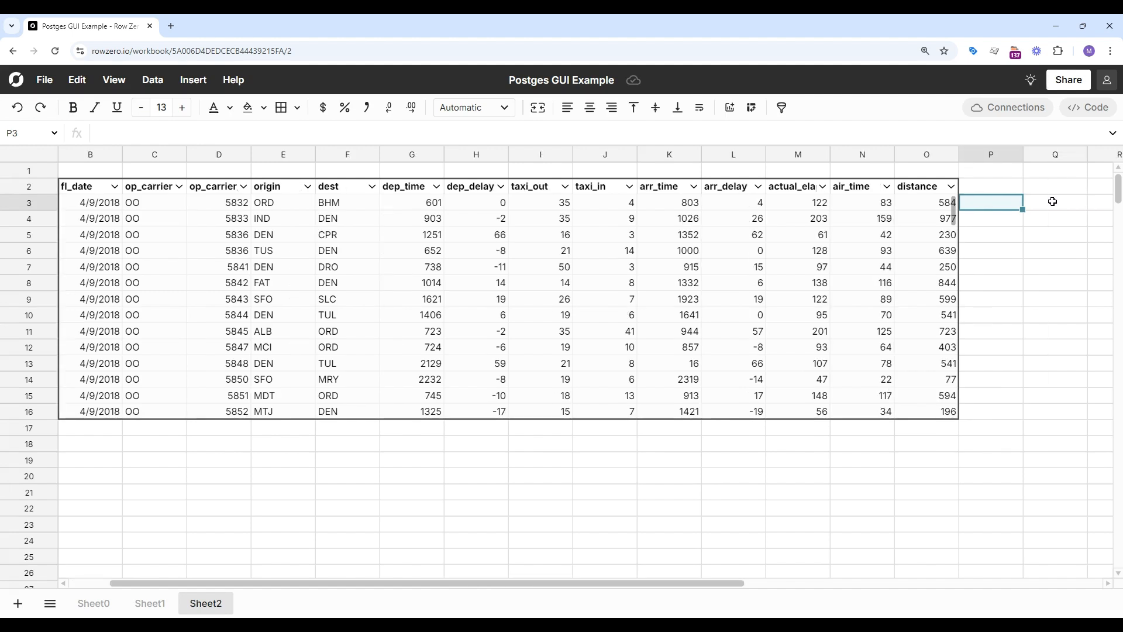
type("=")
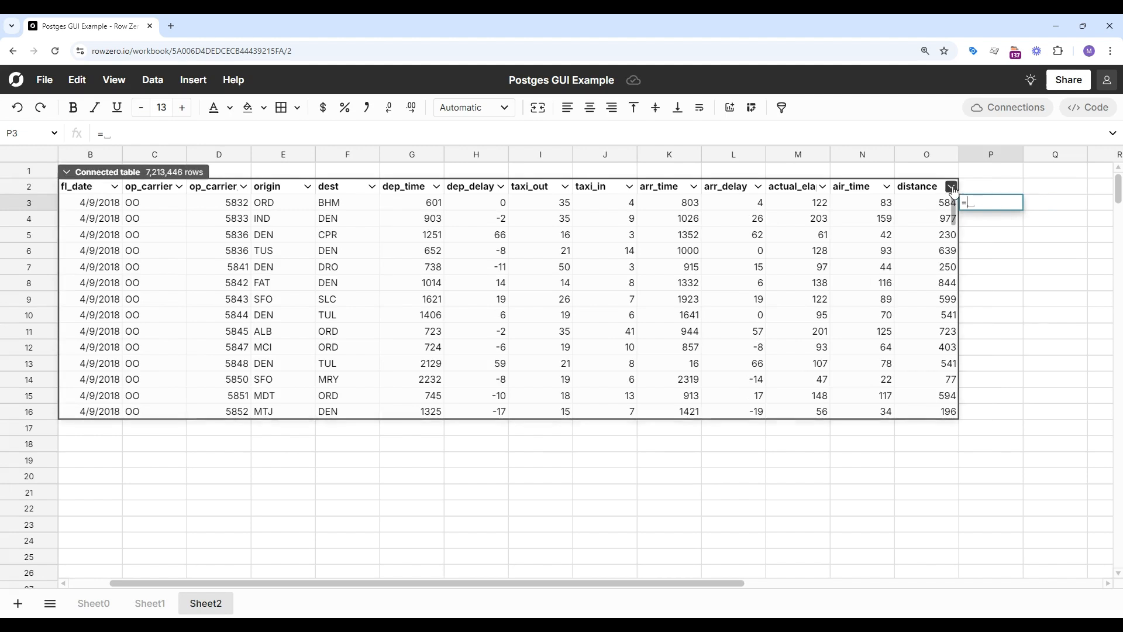
left_click(934, 210)
type("*")
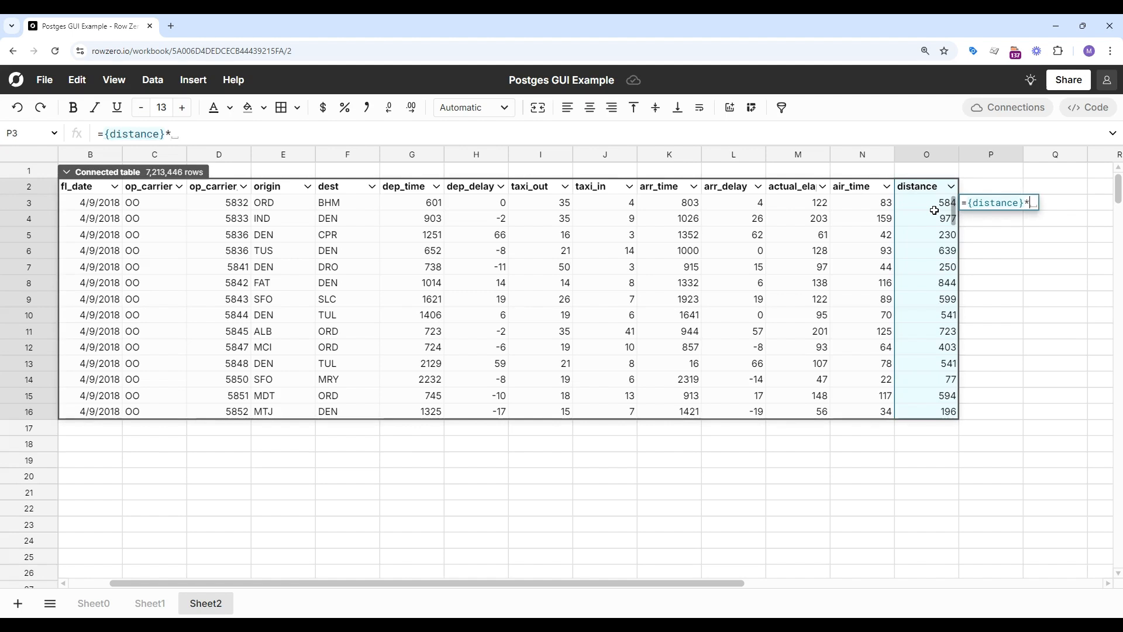
type("1.60")
type("934")
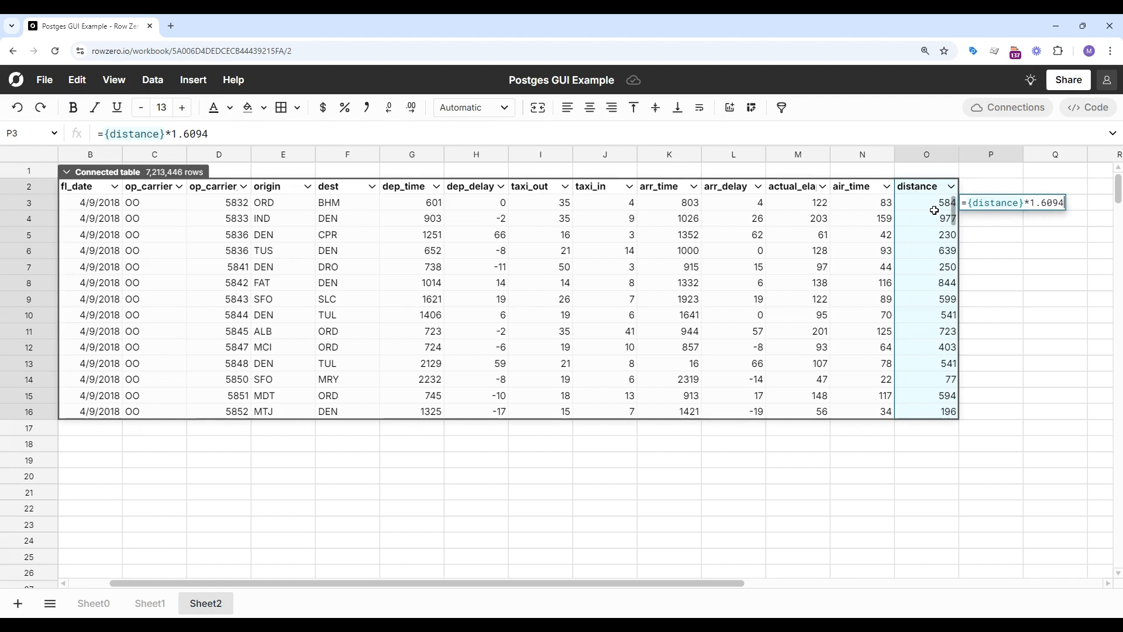
key("Return")
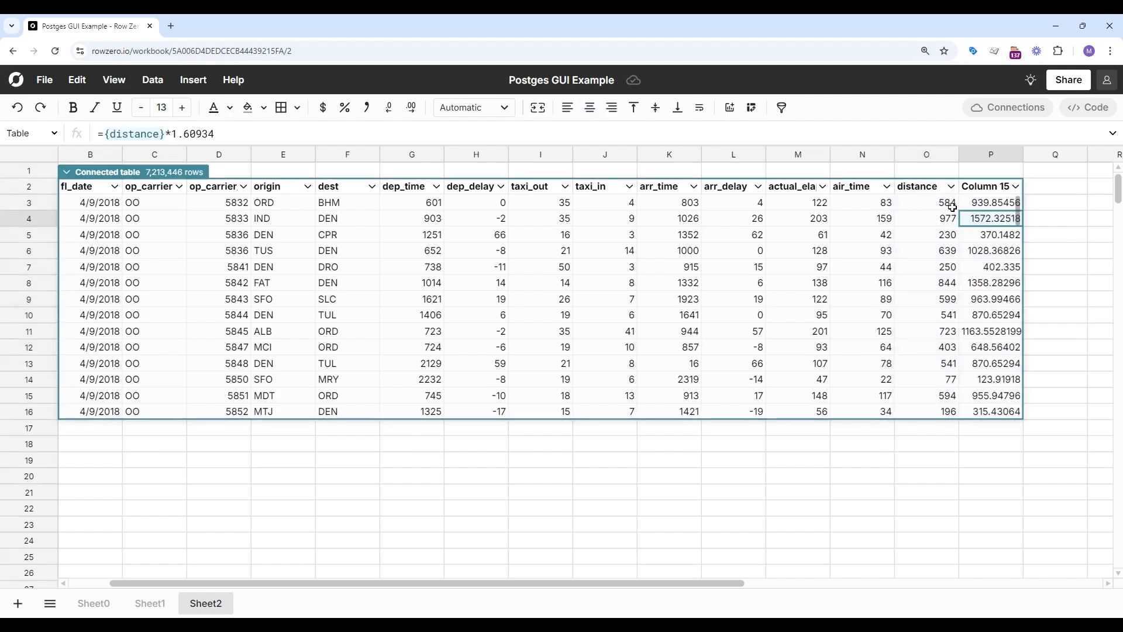
Step: Show the new distance conversion column without decimals and rename its header KM
left_click(389, 108)
left_click(994, 189)
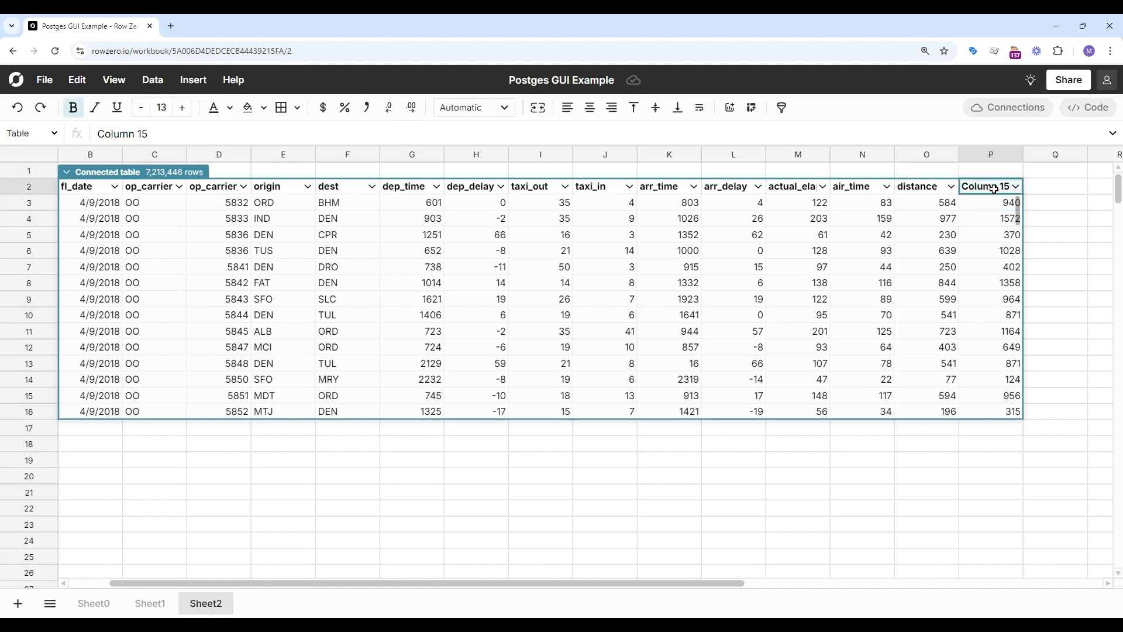
type("KM")
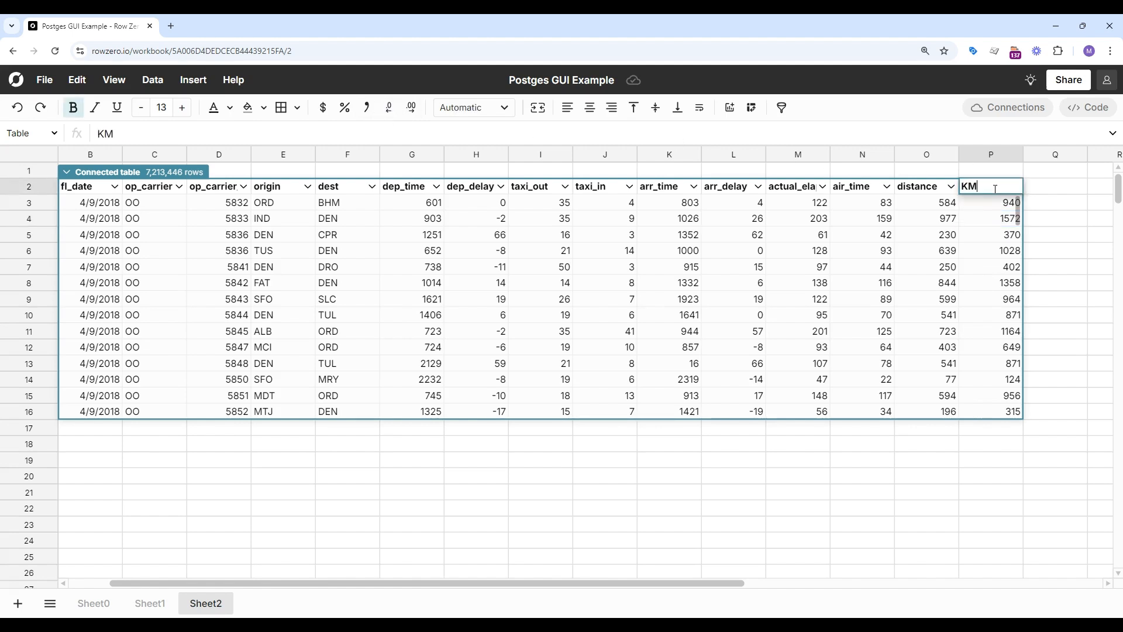
key("Return")
Step: Create a pivot table from the connected flights table on the existing sheet, placed at Sheet2!B19
scroll(326, 406, "left", 1)
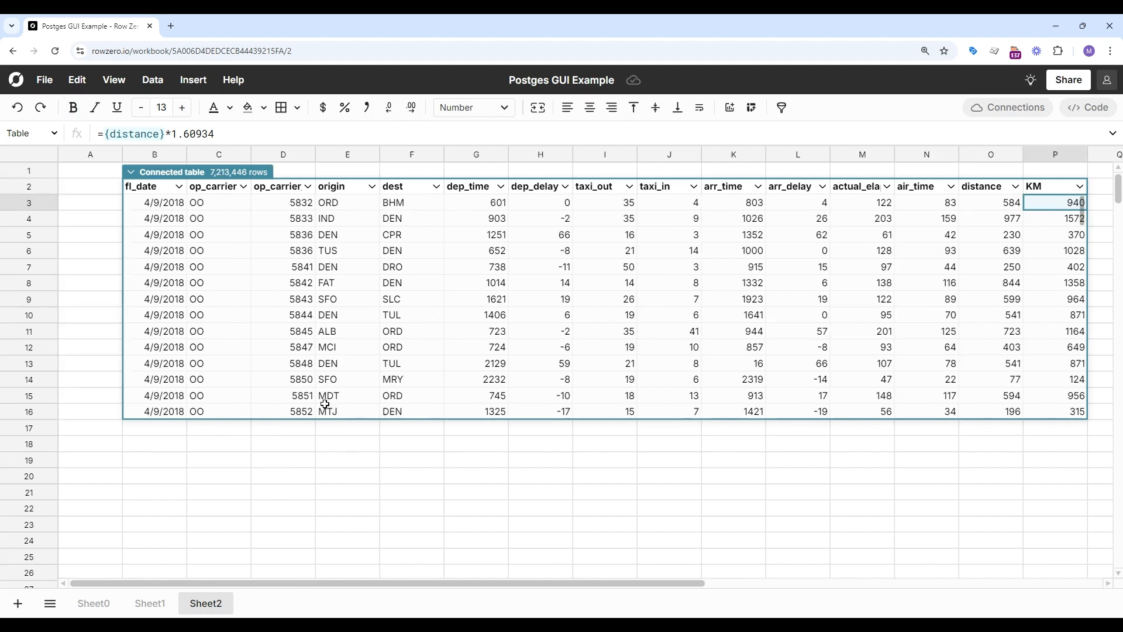
scroll(325, 404, "down", 2)
scroll(324, 403, "up", 2)
left_click(149, 176)
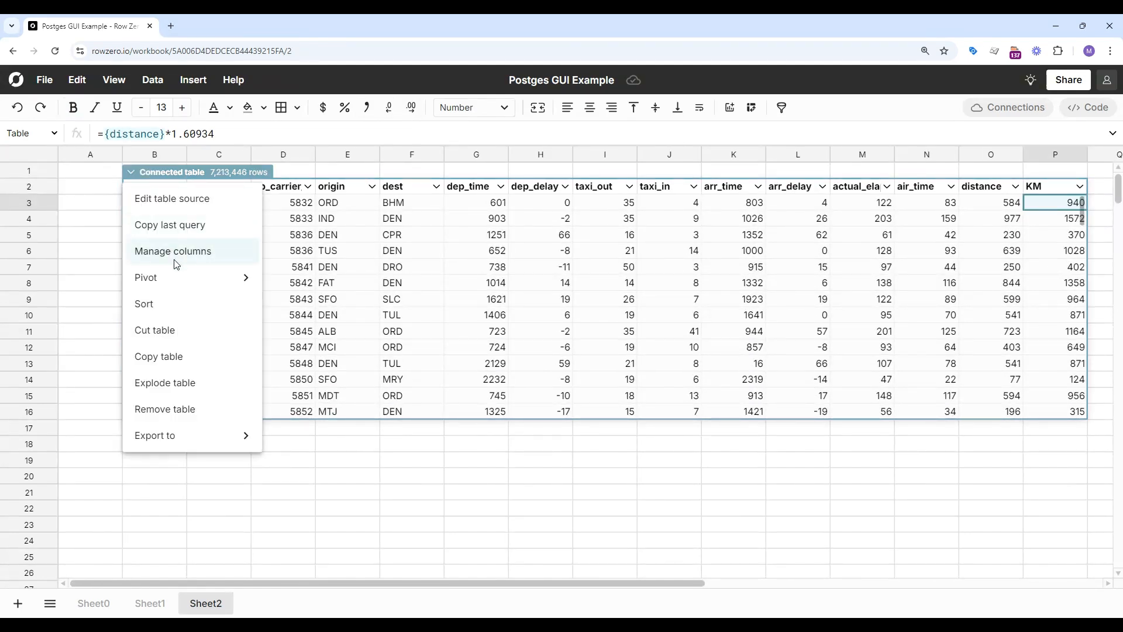
mouse_move(193, 279)
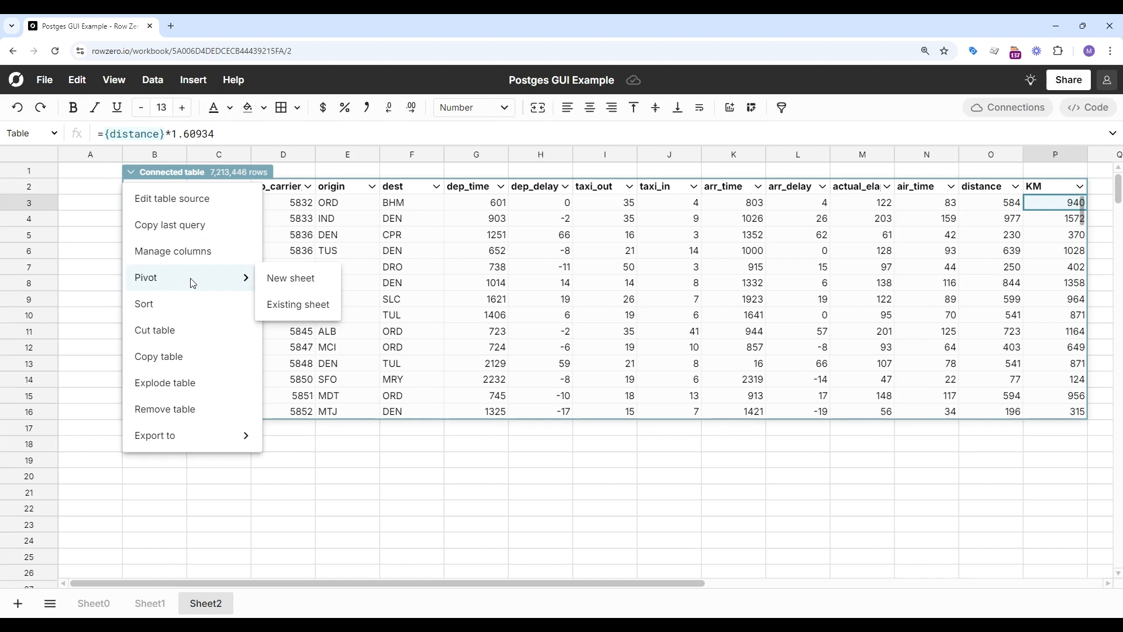
left_click(299, 305)
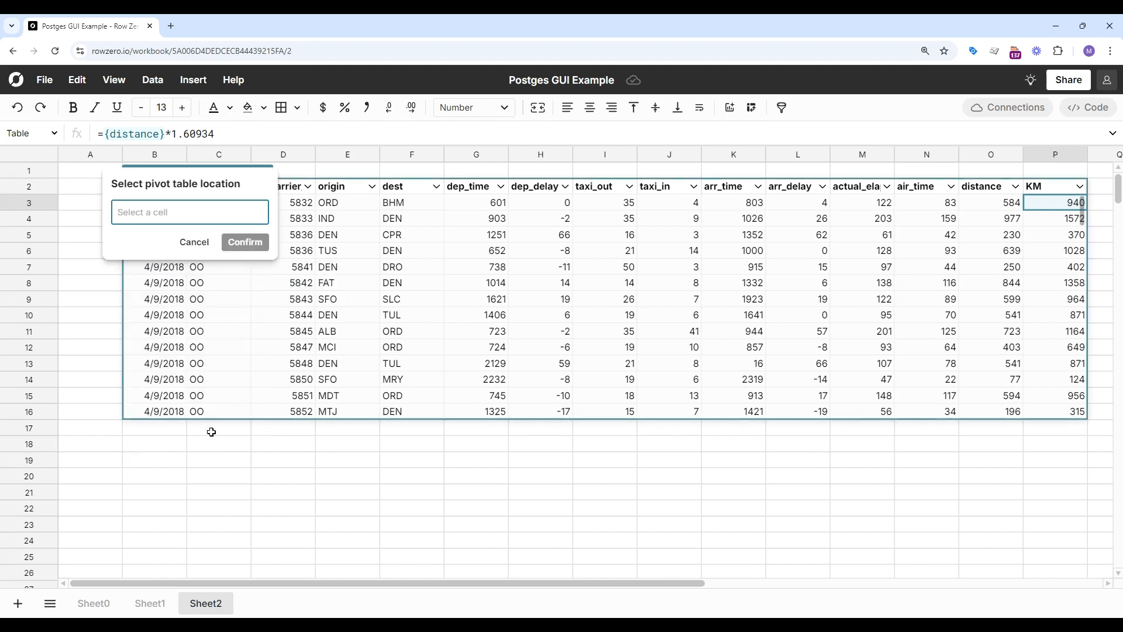
left_click(155, 460)
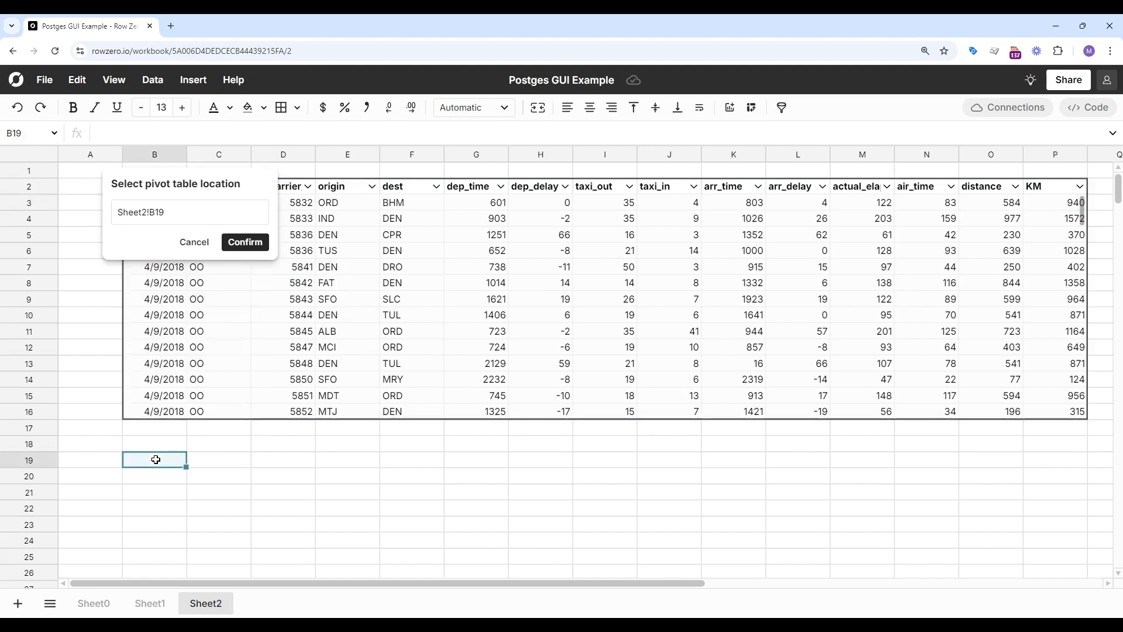
left_click(244, 241)
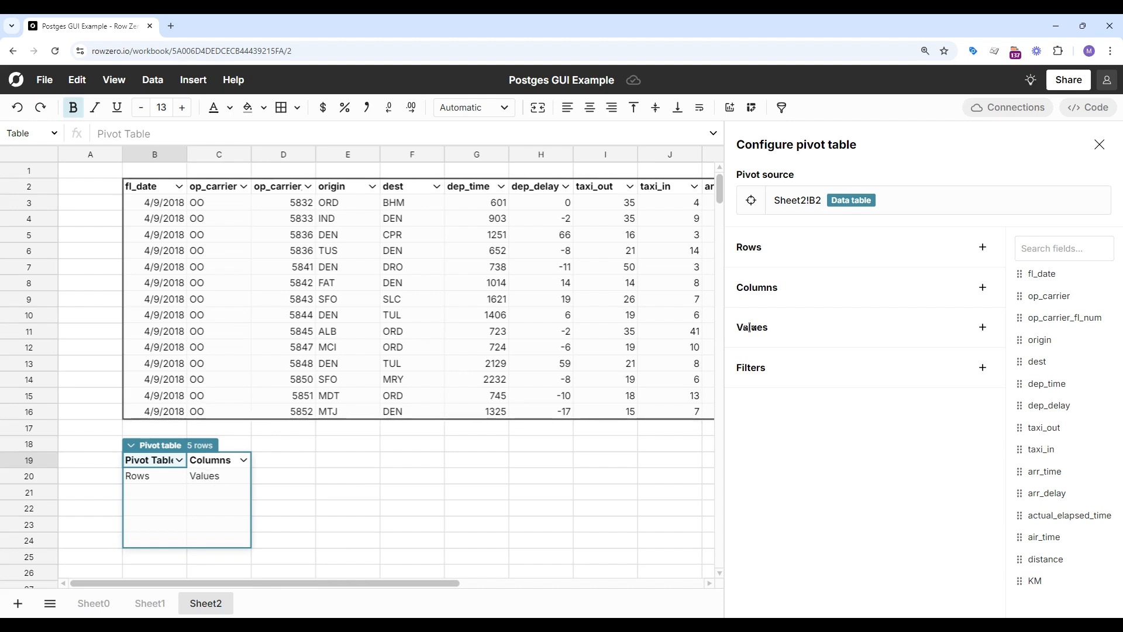
Step: Set origin as the pivot table's rows and dep_delay as its values, summarized by Count
left_click_drag(1040, 339, 841, 266)
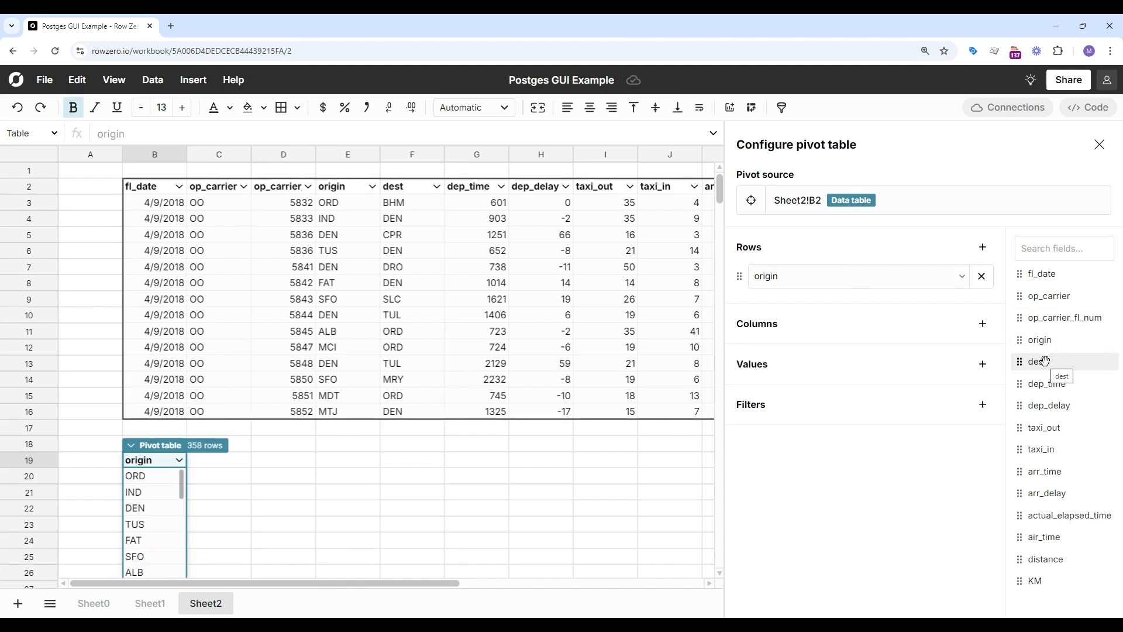
left_click_drag(1049, 404, 866, 388)
left_click(938, 393)
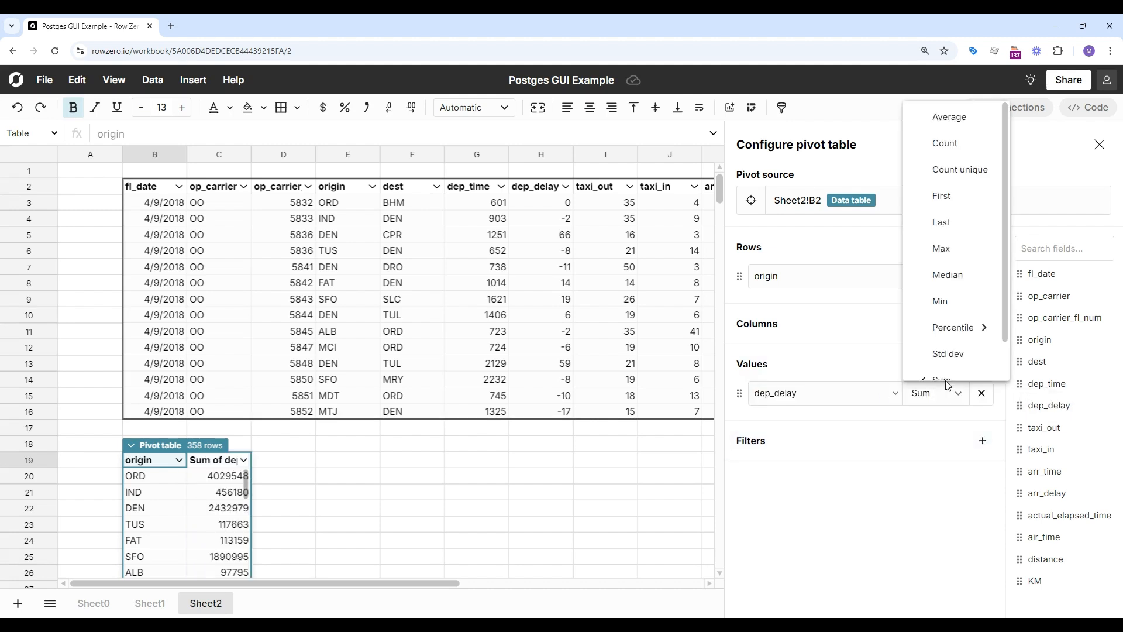
left_click(962, 145)
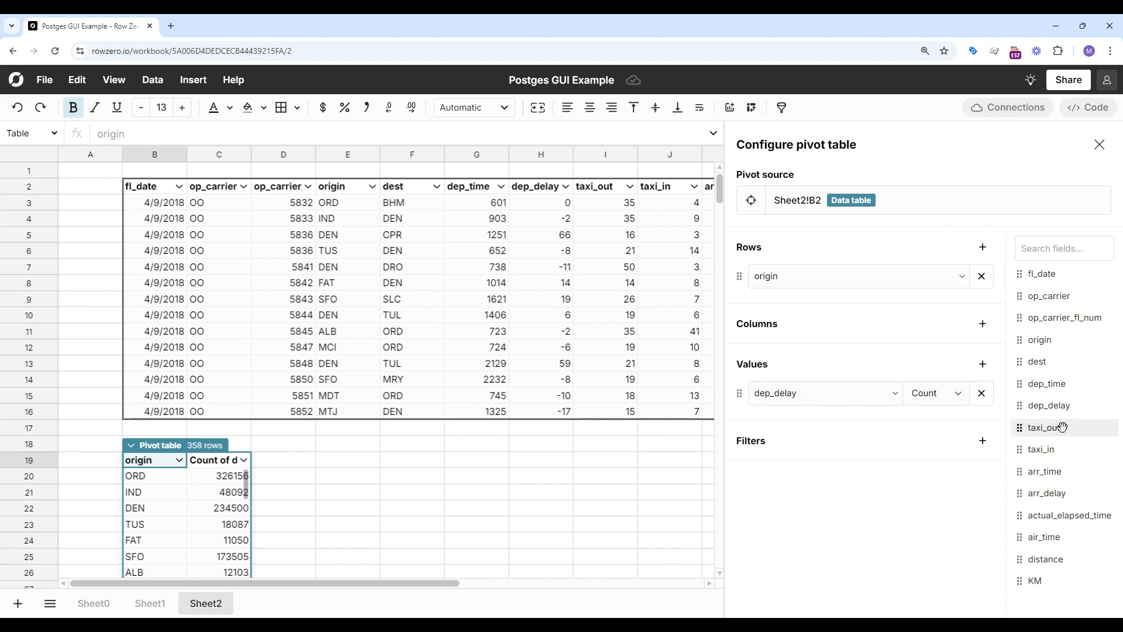
Step: Filter the pivot table to flights with dep_delay ≥ 5
left_click_drag(1059, 405, 886, 466)
left_click(881, 468)
left_click(858, 394)
left_click(915, 469)
type("5")
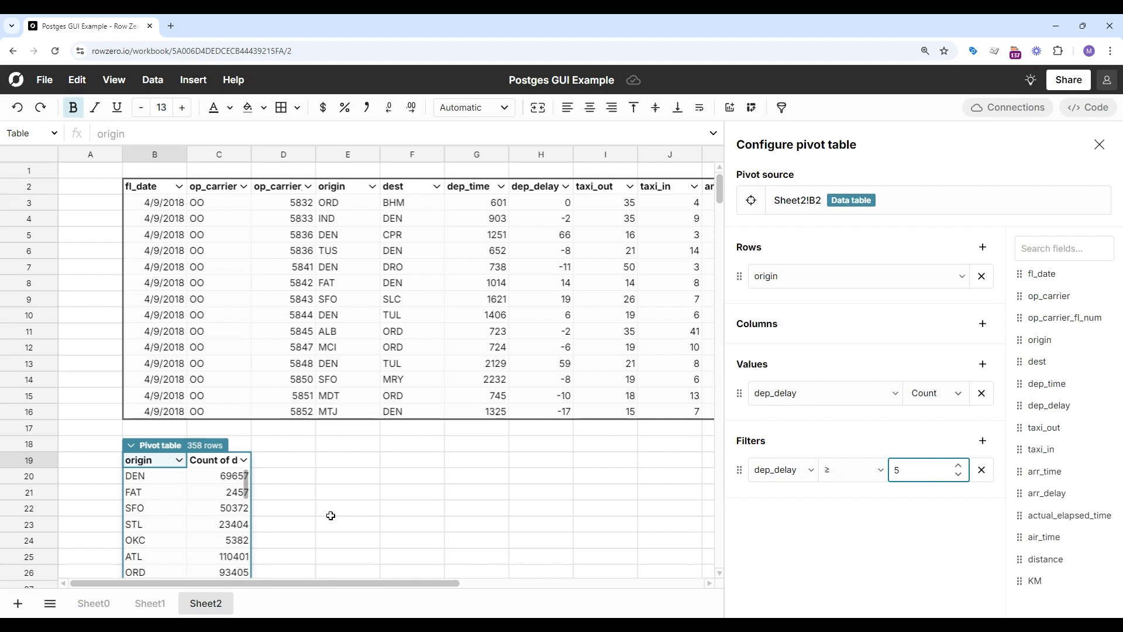
Step: Add a column to the pivot table from D20 with =COUNTIFS(B2["origin"], {origin}) to count all flights per origin
left_click(285, 476)
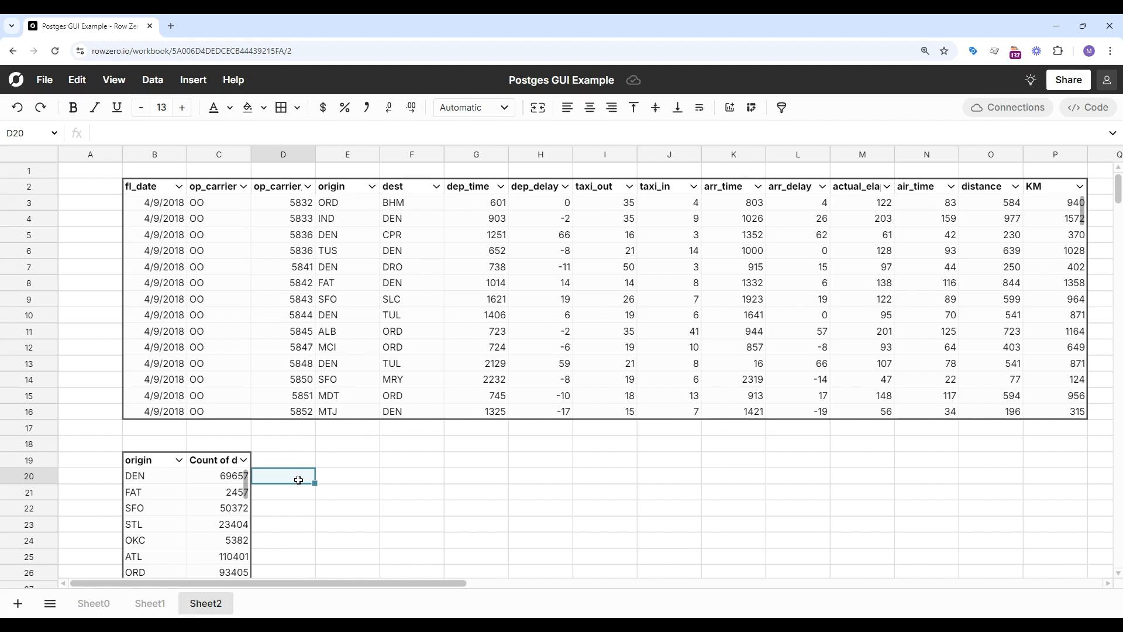
type("=countifs")
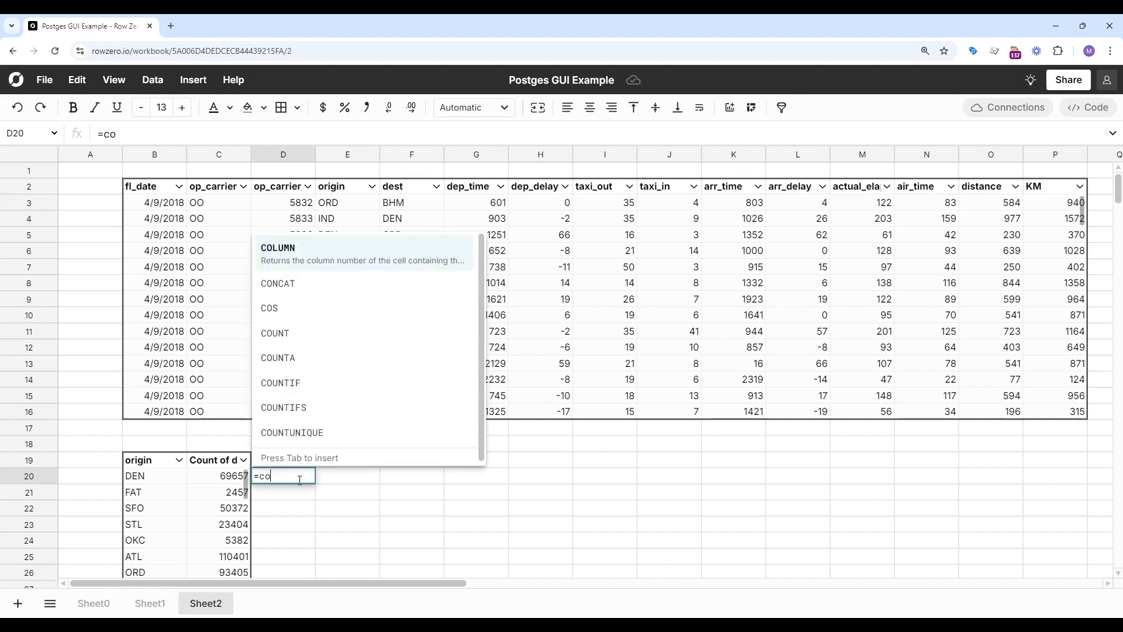
key("Tab")
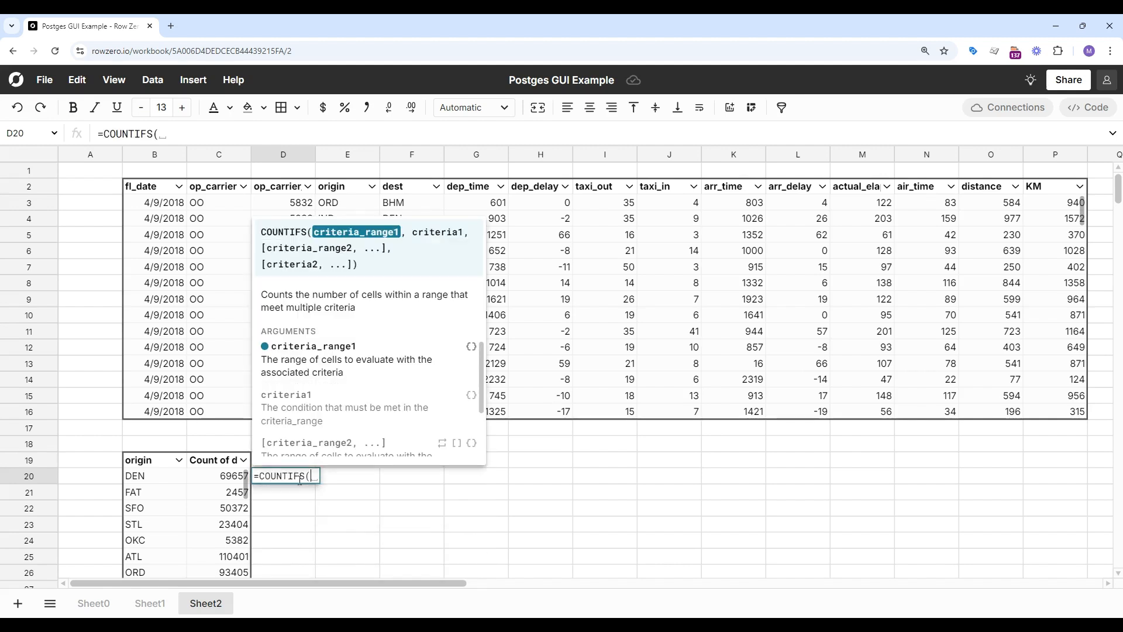
left_click(348, 204)
type(",")
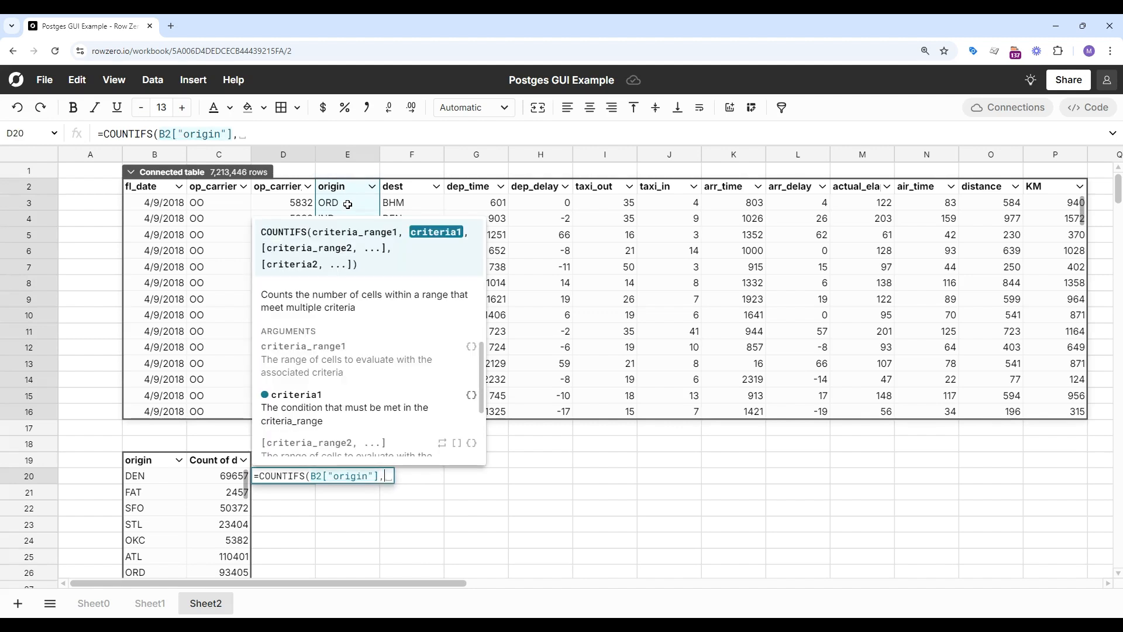
left_click(151, 476)
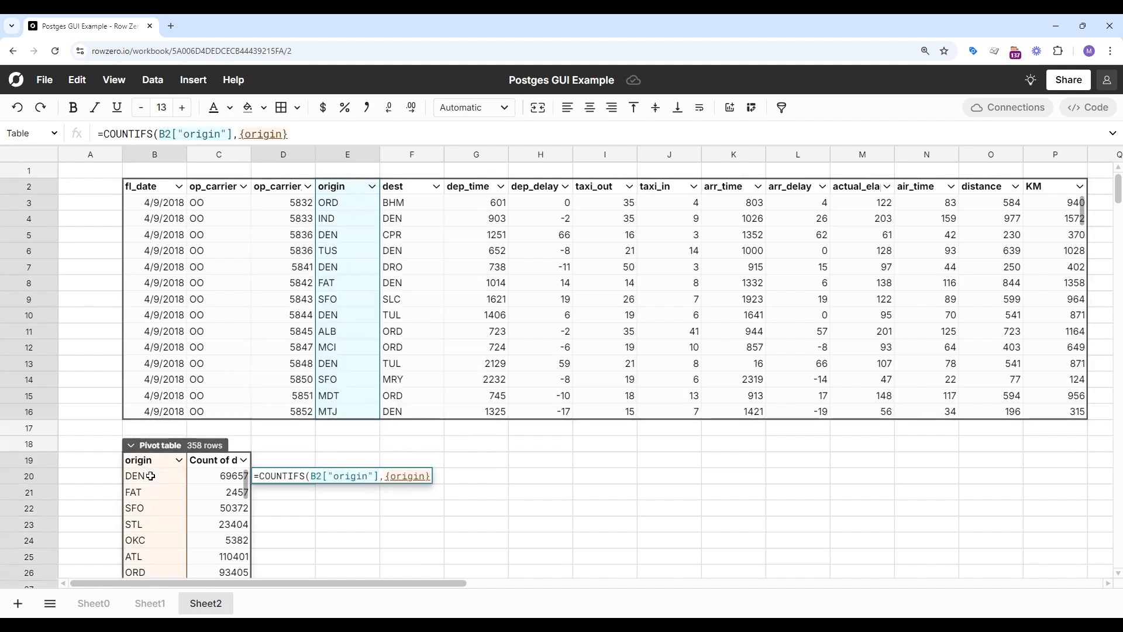
key("Return")
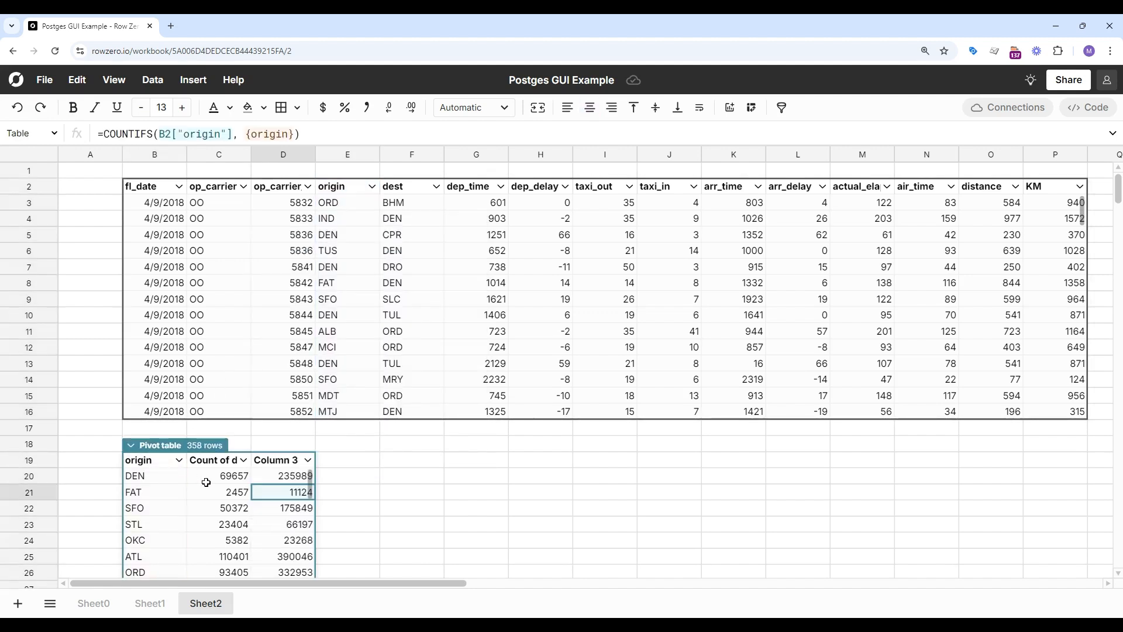
Step: Rename the COUNTIFS column "total flights" and format both pivot count columns with thousands separators
left_click(283, 459)
type("total flight")
key("Return")
left_click_drag(248, 473, 266, 475)
left_click(368, 108)
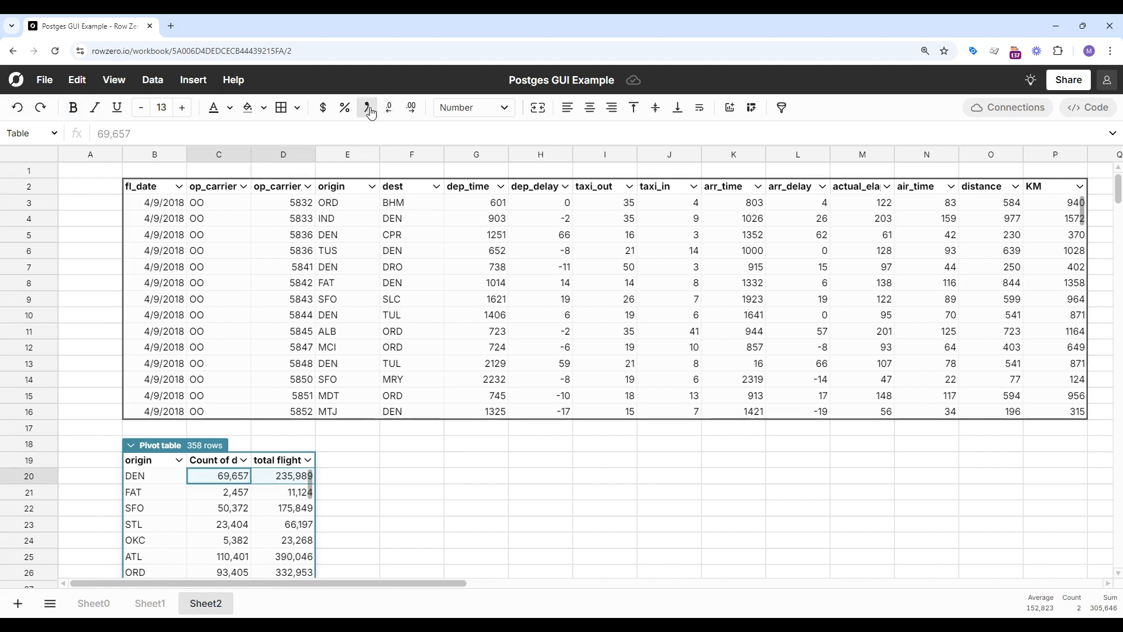
Step: Add a pivot table column from E20 with the formula ={Count of dep_delay}/{total flights}
left_click(334, 478)
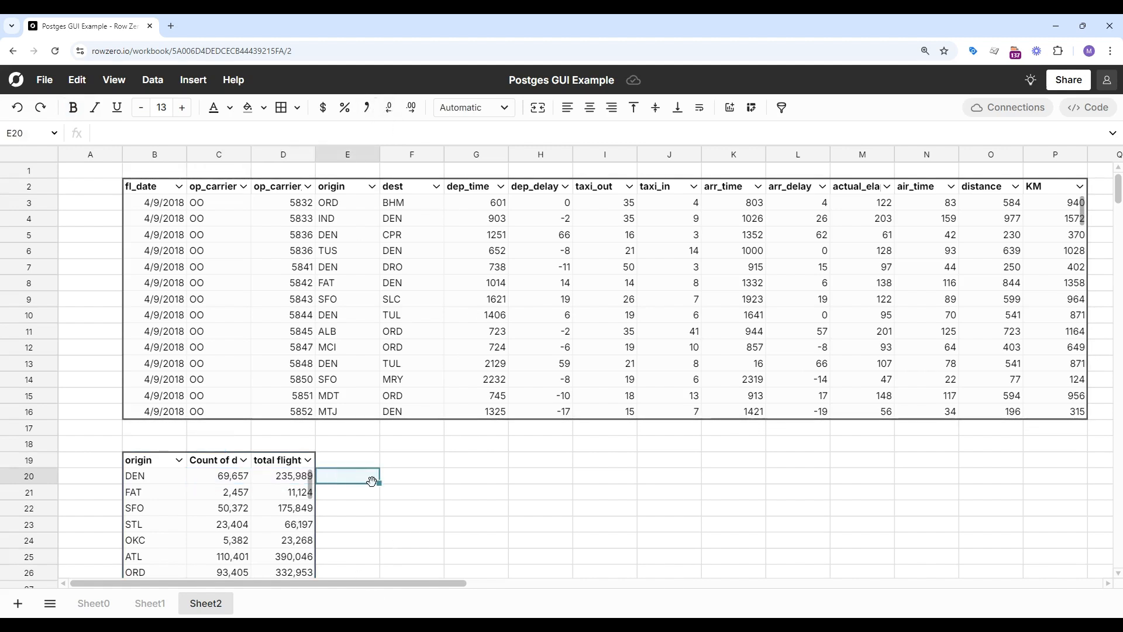
type("=")
key("Left")
key("Left")
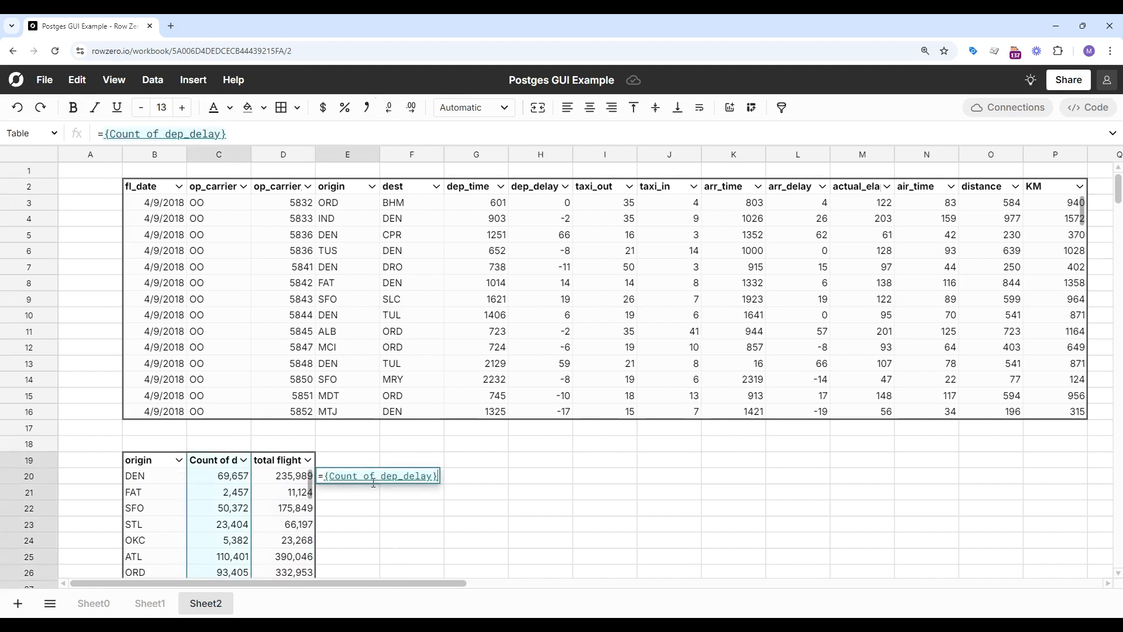
type("/")
key("Left")
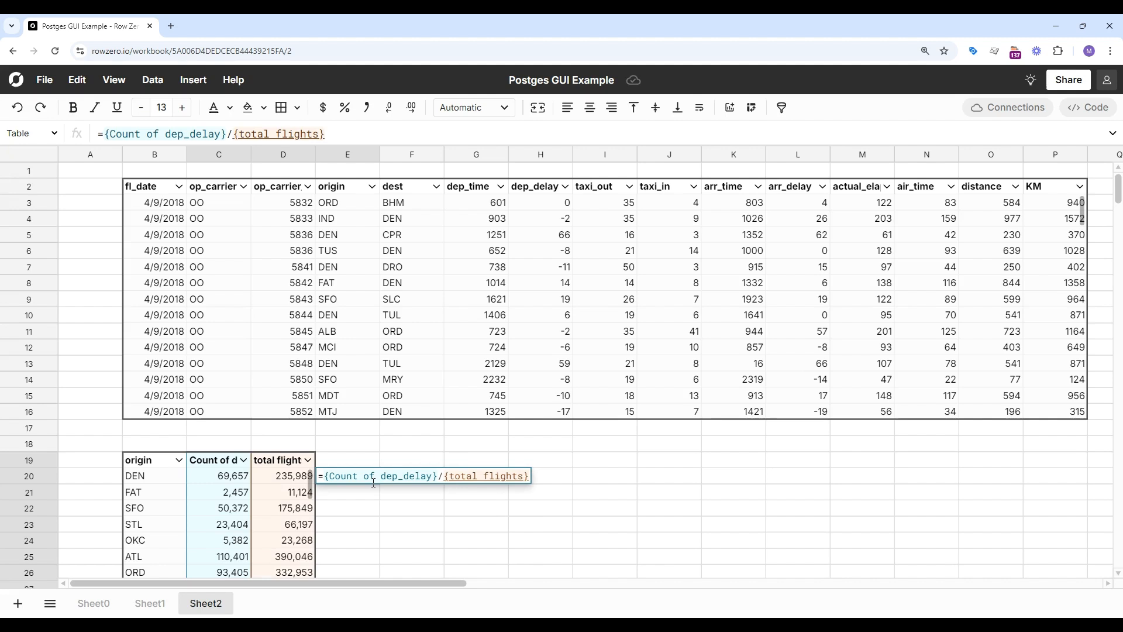
key("Return")
Step: Rename the pivot table's ratio column "delay rate" and format its values as percentages
left_click(348, 461)
type("d")
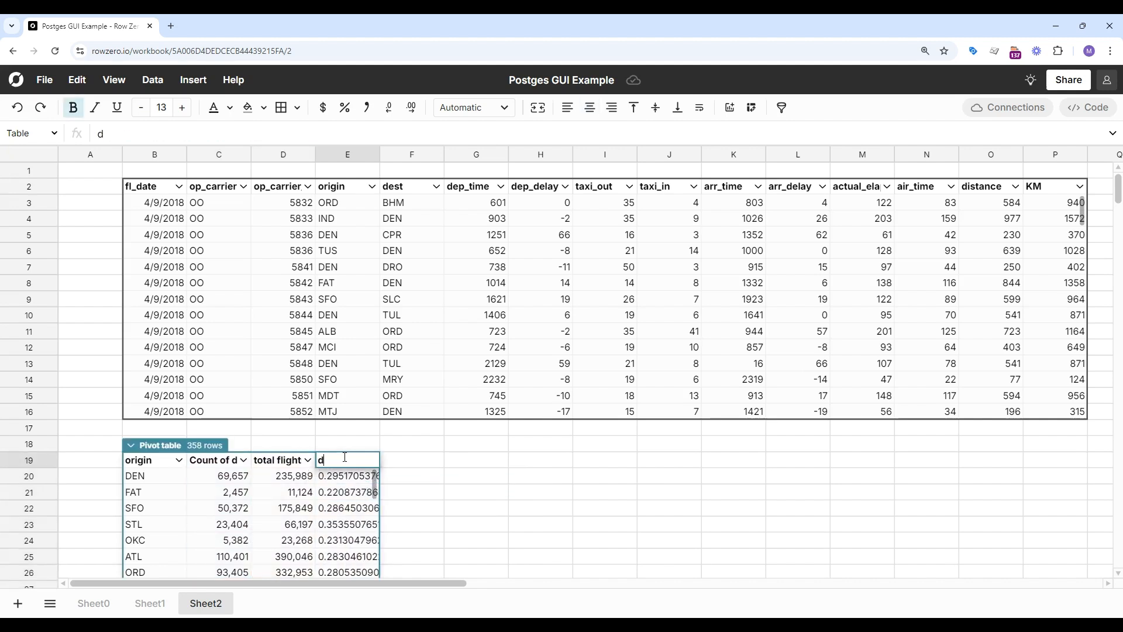
type("elay rate")
key("Return")
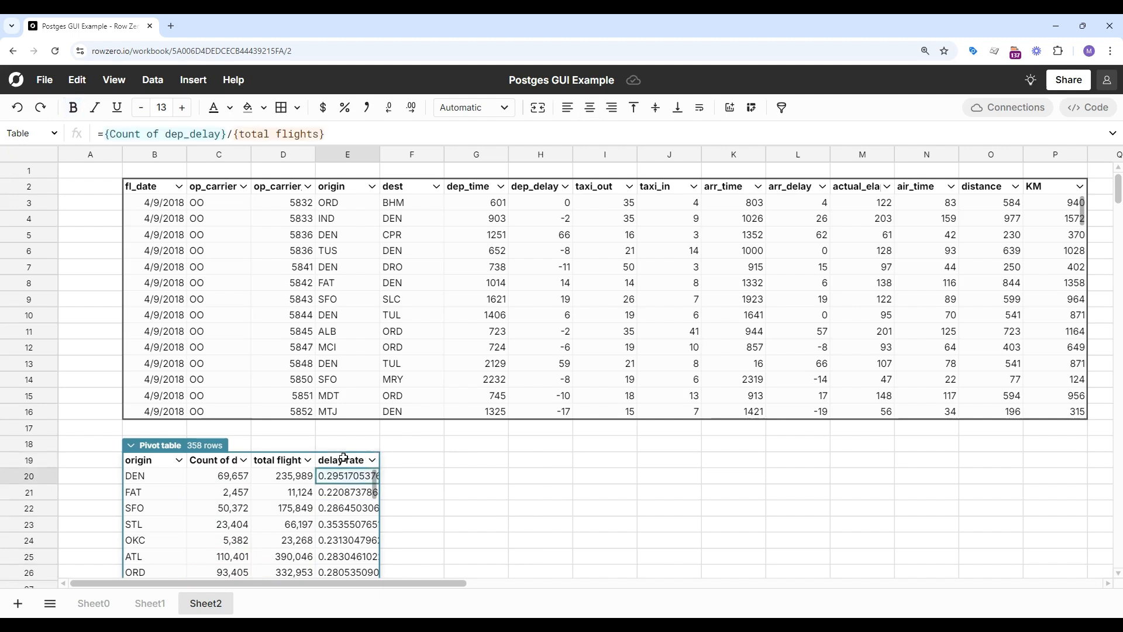
left_click(345, 108)
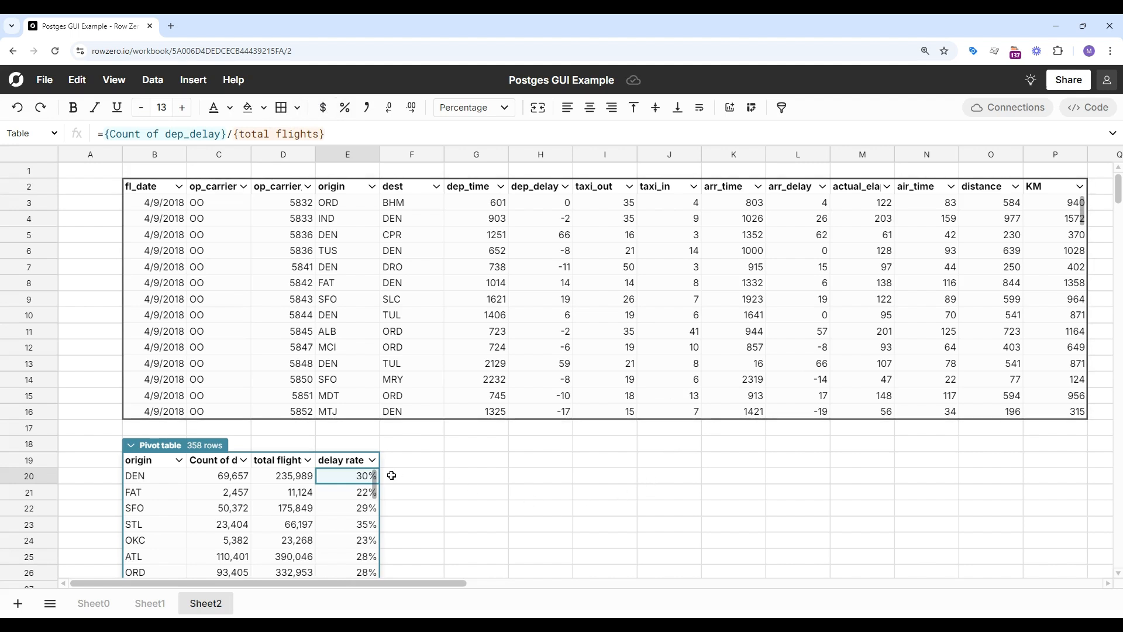
Step: Filter the pivot table to origins with total flights greater than 100000
scroll(351, 483, "right", 2)
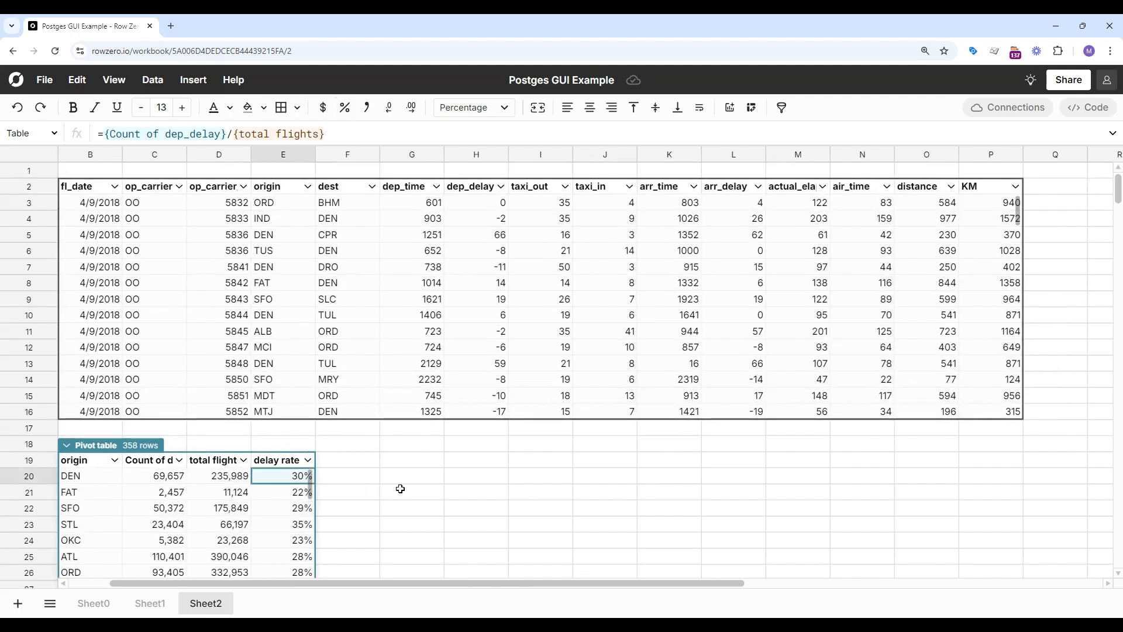
scroll(401, 489, "left", 2)
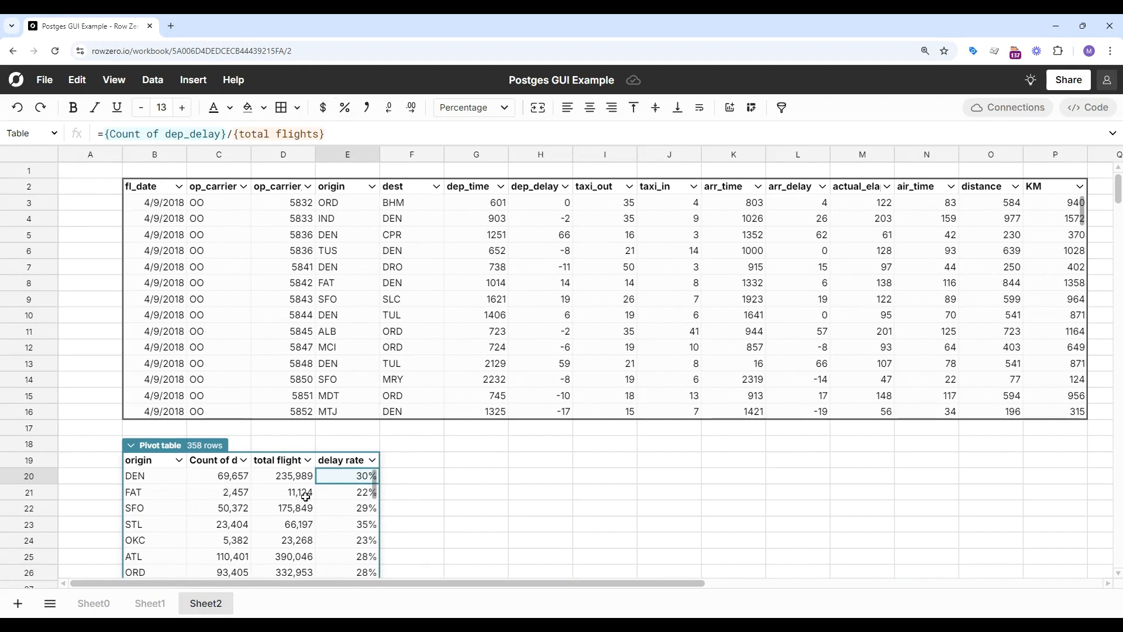
left_click(307, 460)
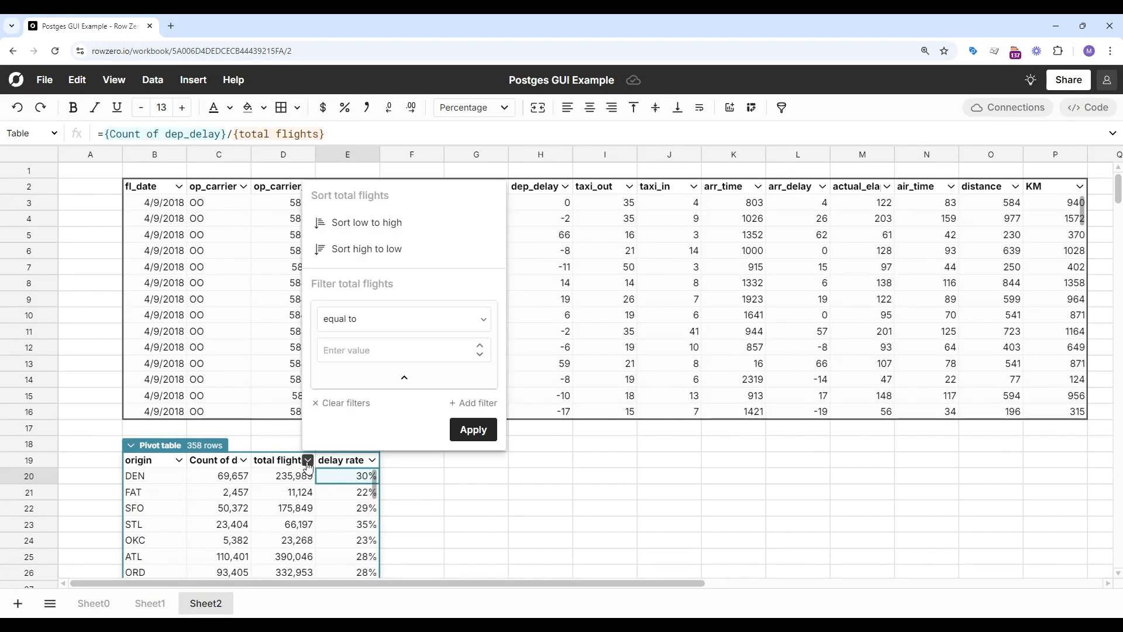
left_click(372, 321)
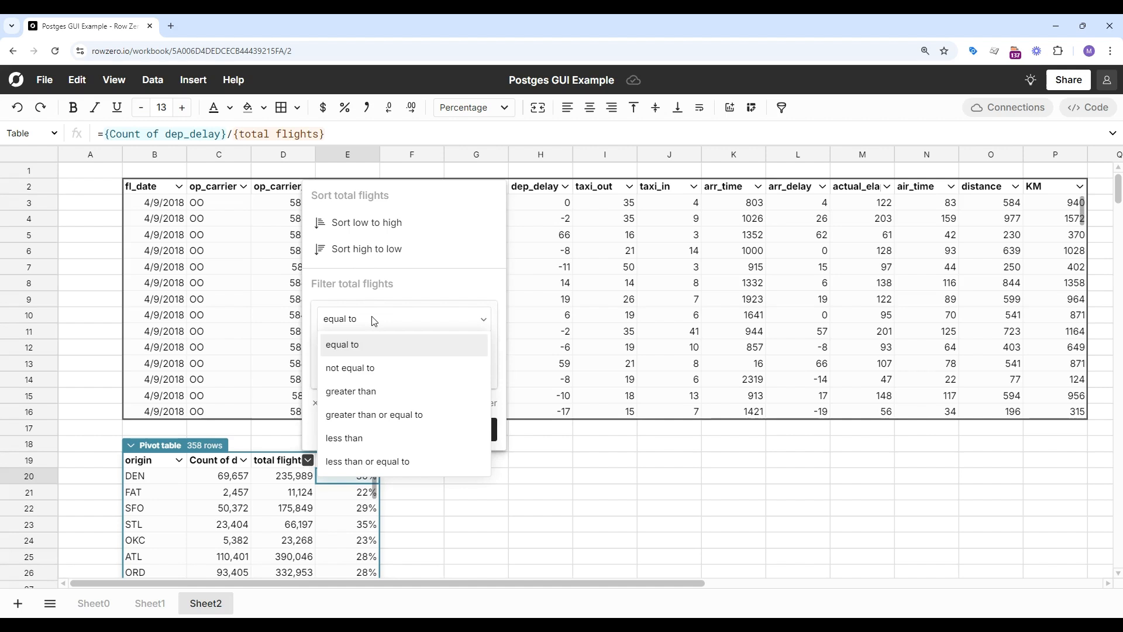
left_click(384, 389)
left_click(360, 352)
type("100000")
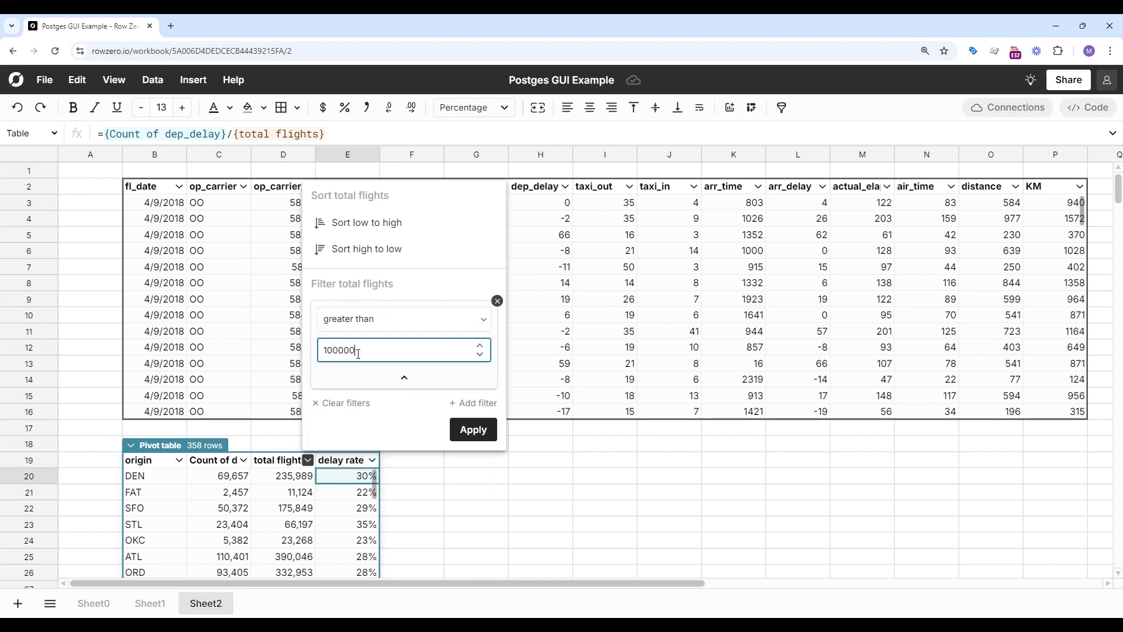
left_click(473, 429)
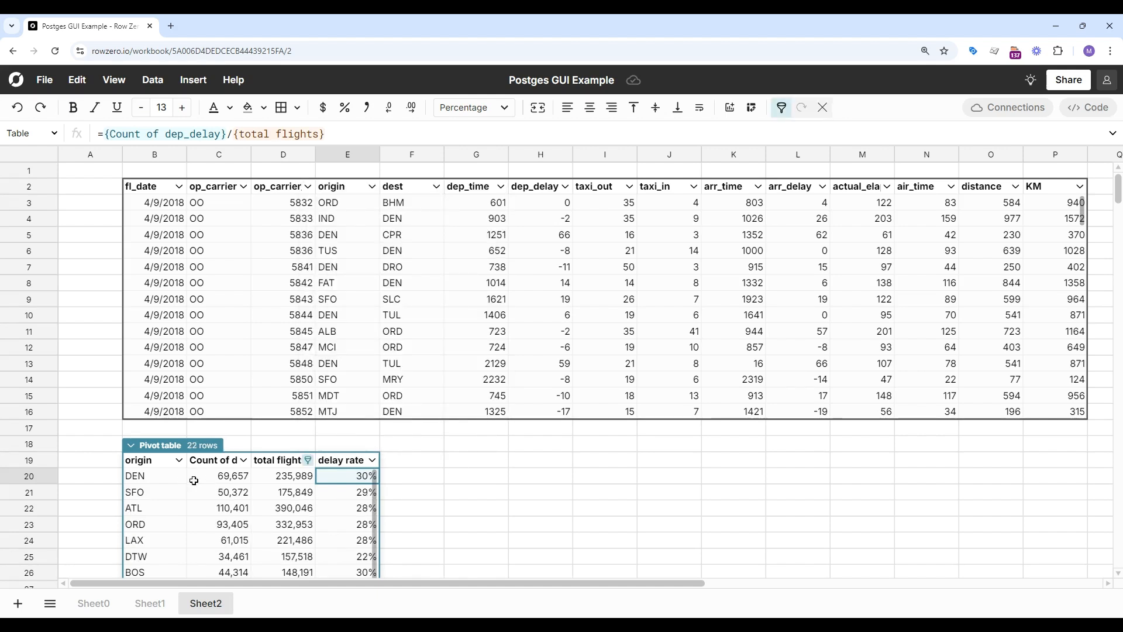
Step: Insert a graph from pivot table cells B20:E20 and reposition it over columns C to J
left_click_drag(170, 479, 334, 479)
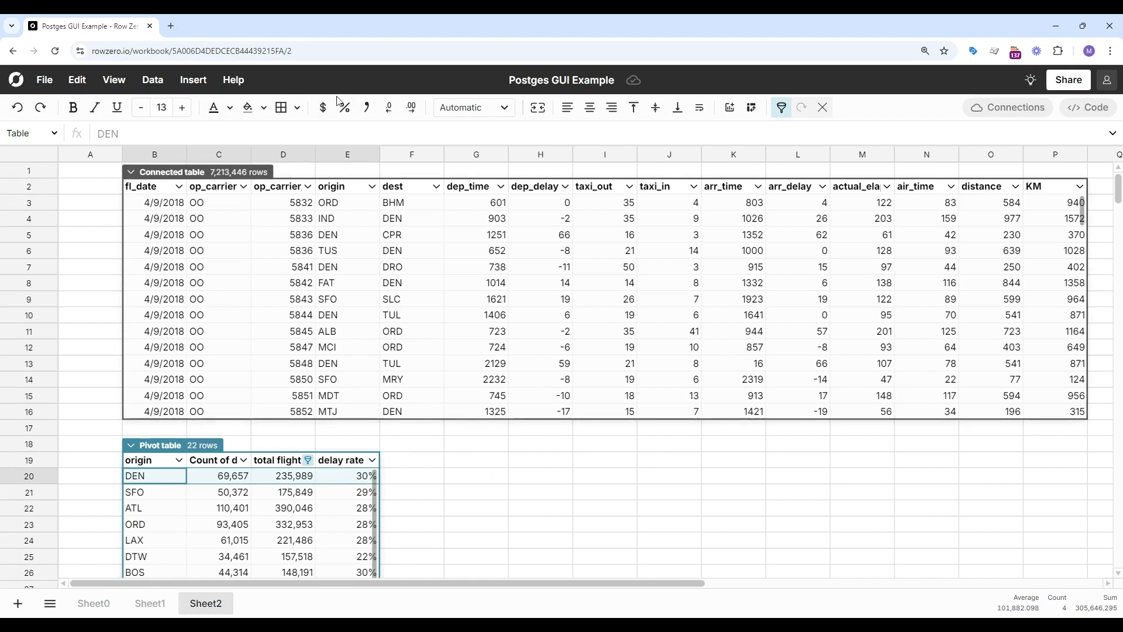
left_click(194, 80)
left_click(206, 105)
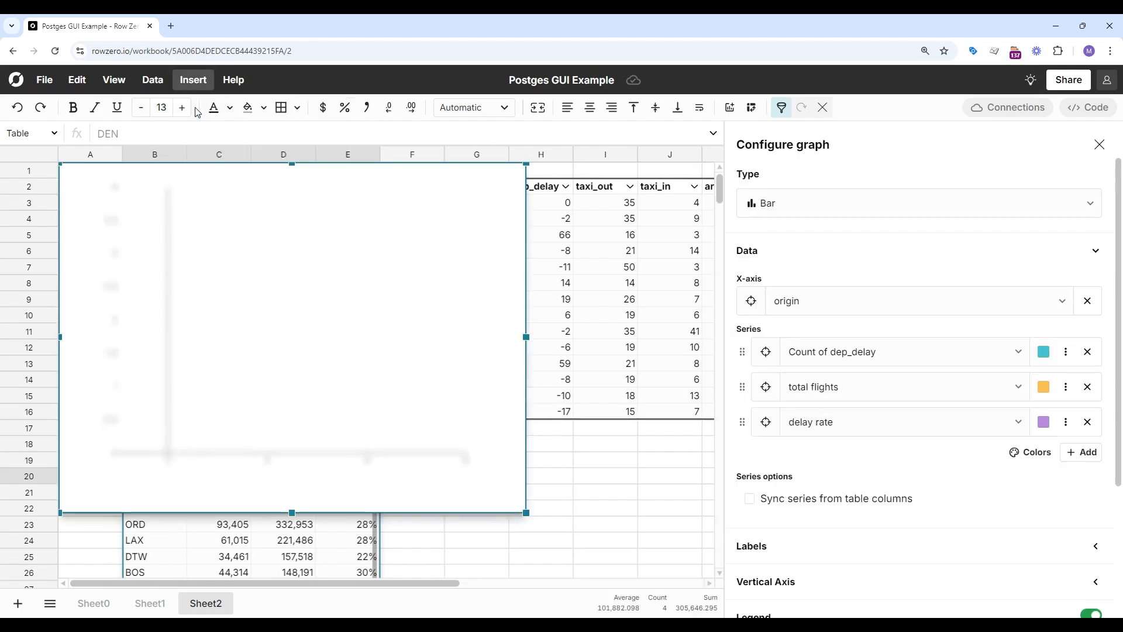
left_click_drag(408, 184, 514, 224)
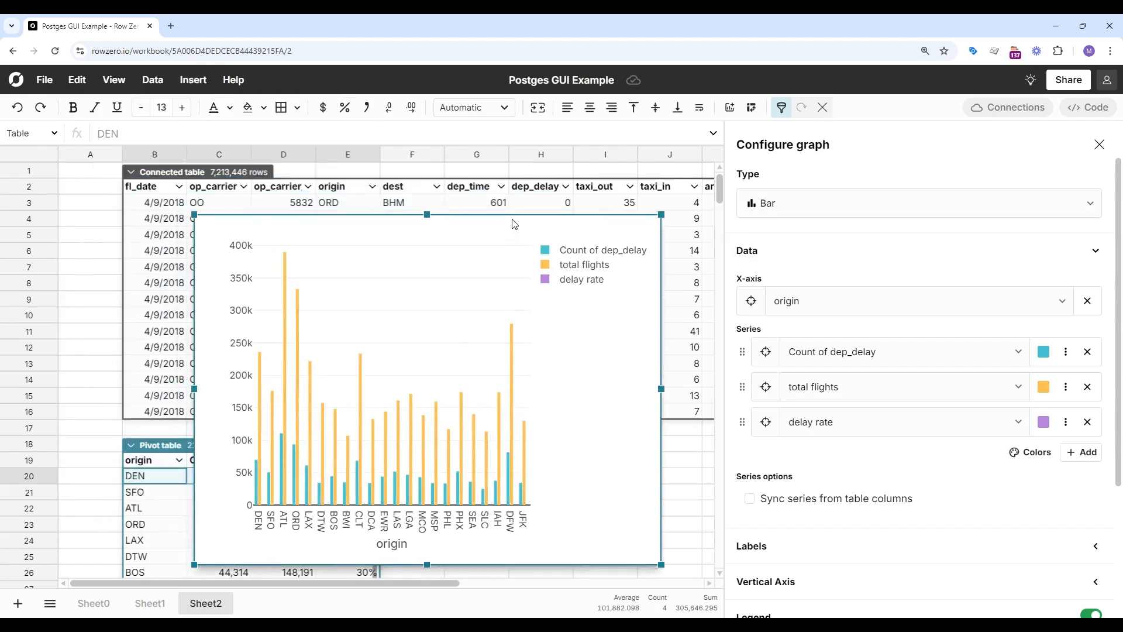
Step: Plot the graph's delay rate series on the right axis and change its series type to line
left_click(1066, 421)
left_click(1018, 495)
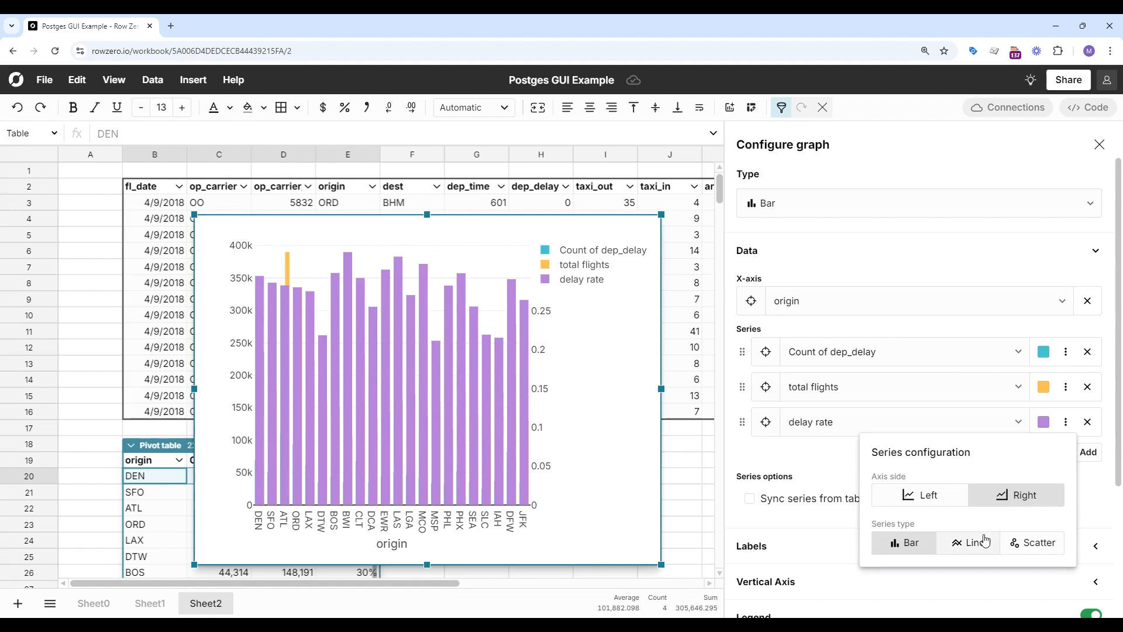
left_click(970, 542)
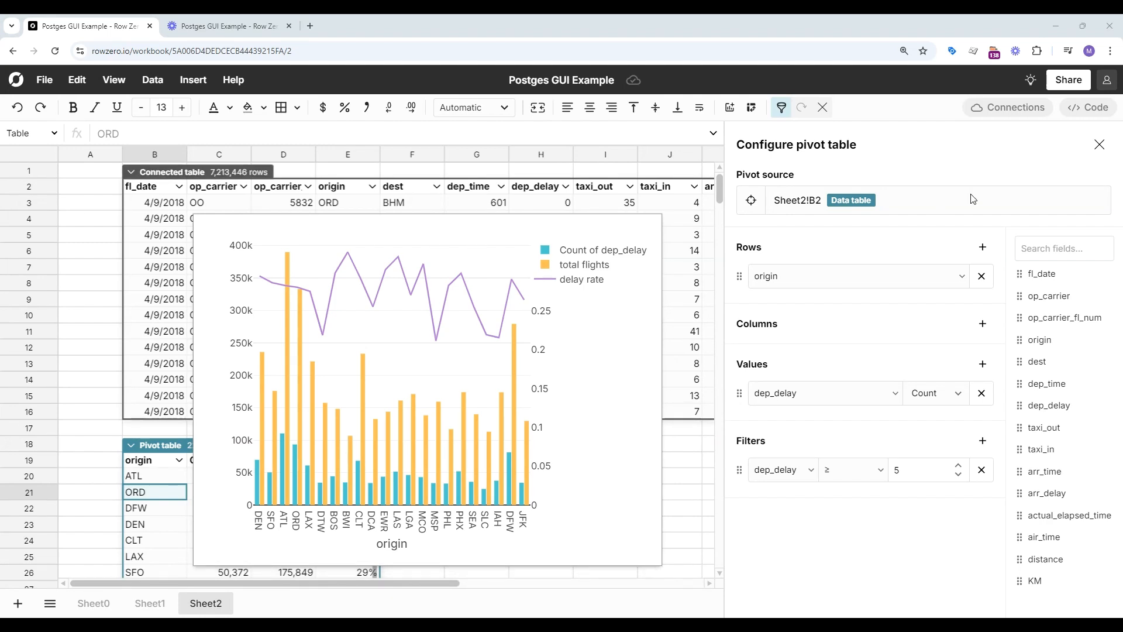
Step: Close the pivot table configuration and move the graph beside the pivot table, starting around cell F18
left_click(1100, 145)
left_click_drag(644, 257, 810, 432)
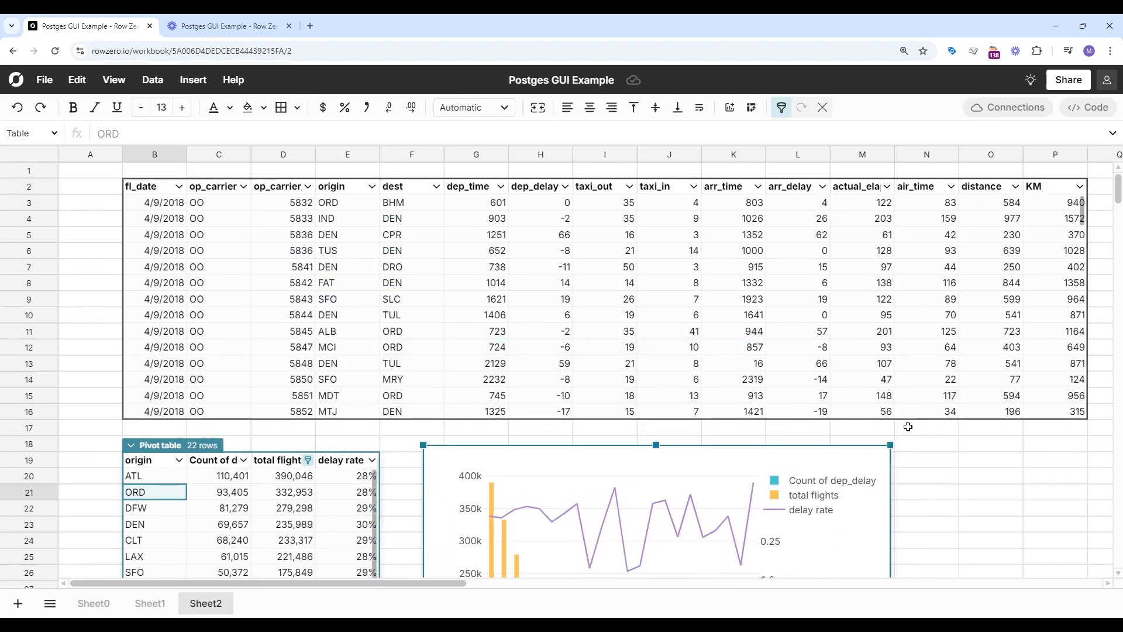
Step: Sort the pivot table by total flights from high to low
scroll(907, 426, "down", 1)
scroll(907, 426, "down", 2)
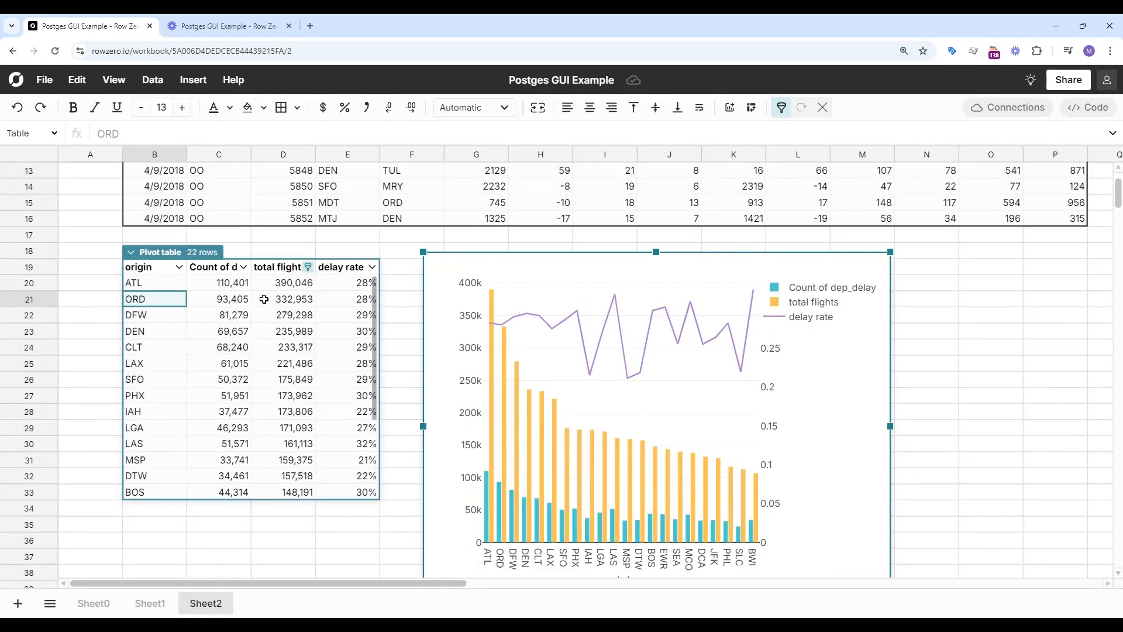
left_click(305, 271)
left_click(349, 346)
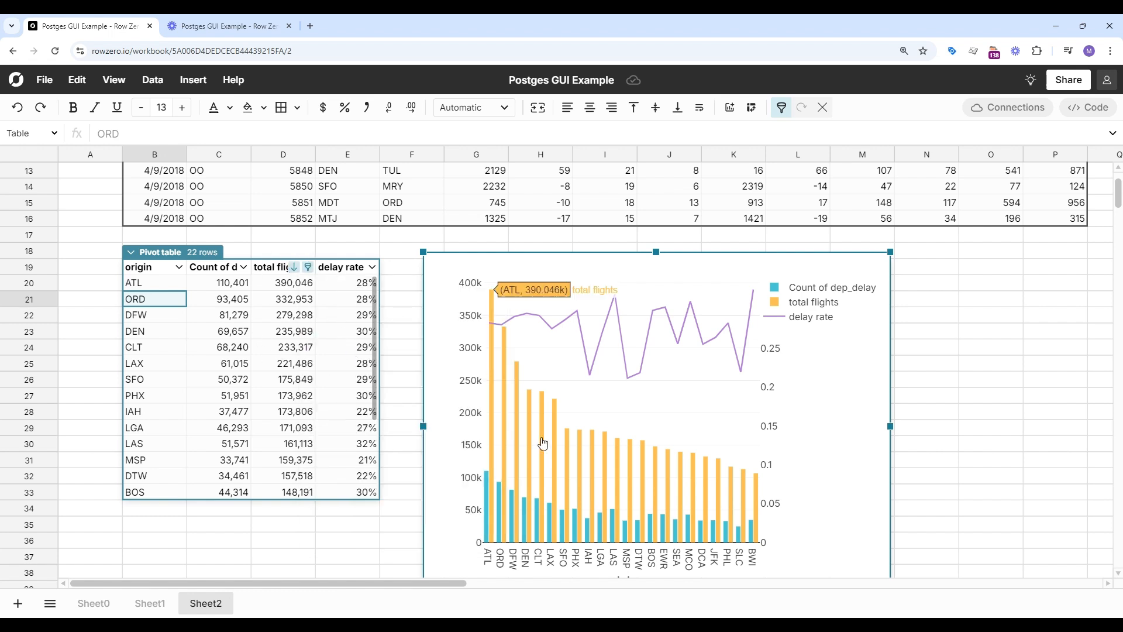
mouse_move(729, 333)
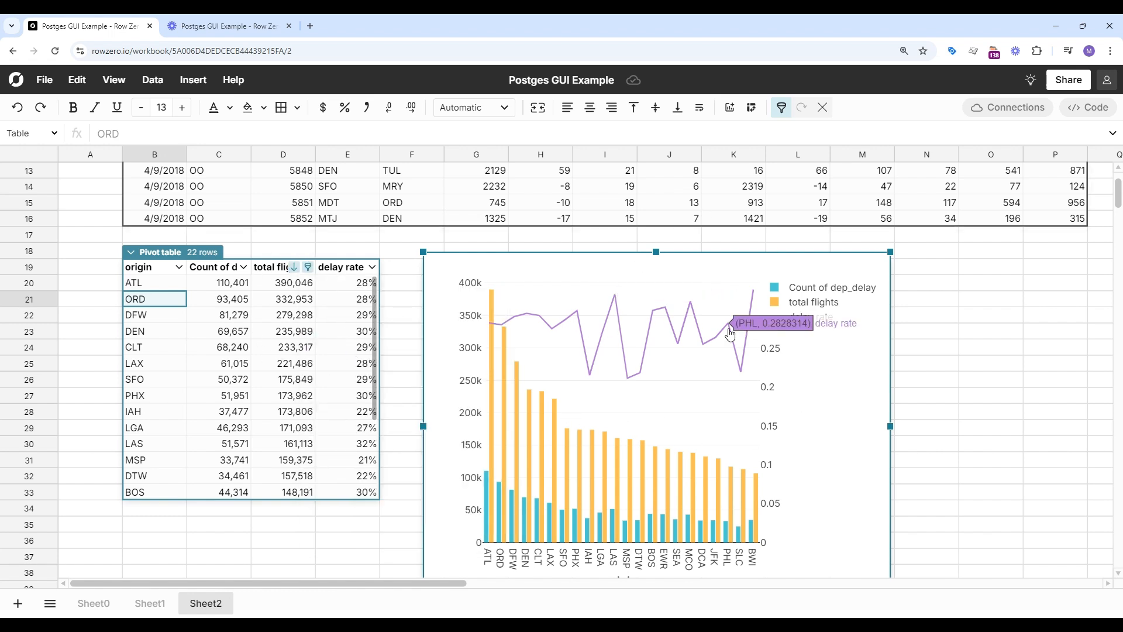
Step: Change the pivot table's dep_delay filter threshold to 60 and close its configuration
left_click(158, 300)
double_click(916, 476)
type("60")
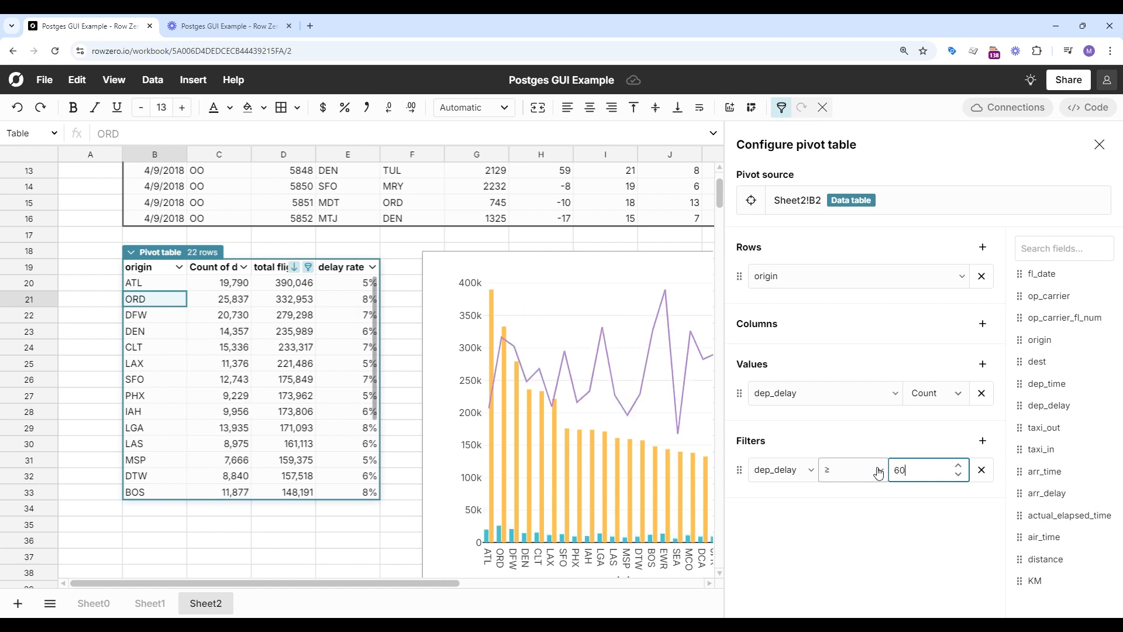
left_click(412, 538)
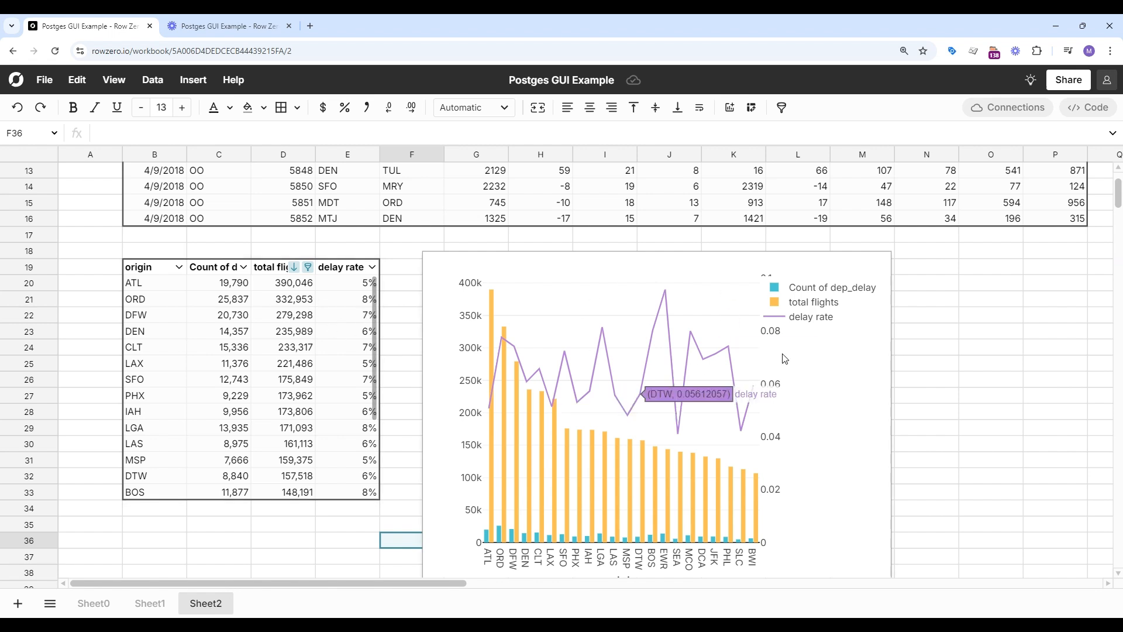
Step: Filter the connected flights table to op_carrier AA
scroll(724, 381, "up", 5)
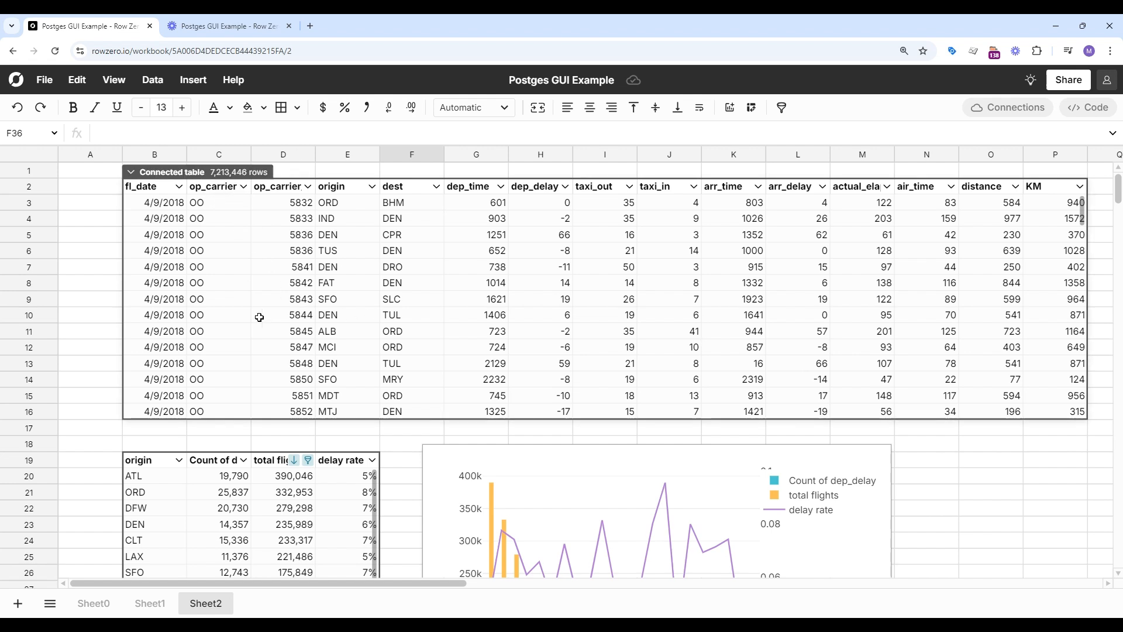
left_click(243, 186)
left_click(280, 436)
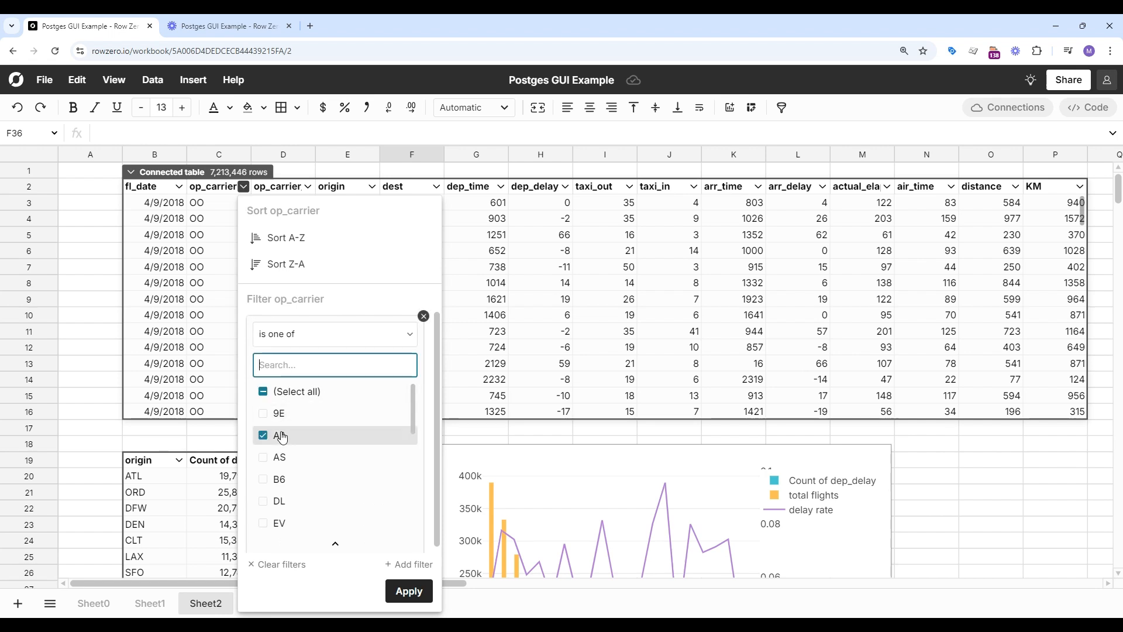
left_click(408, 591)
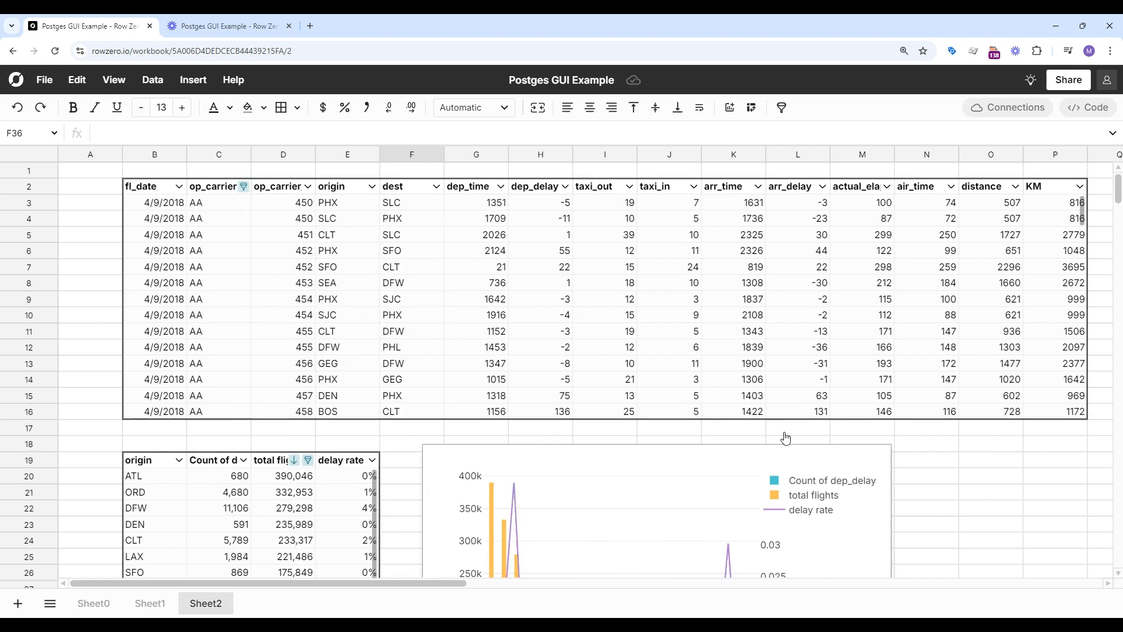
Step: Filter the connected flights table to rows with KM greater than 500
left_click(1077, 189)
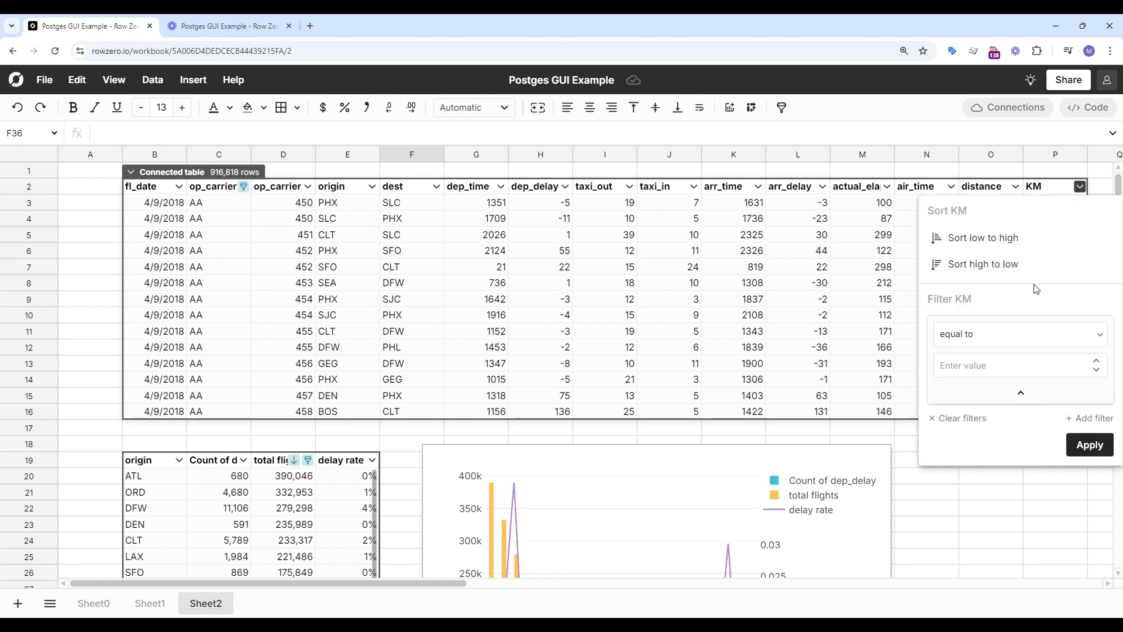
left_click(1005, 336)
left_click(996, 411)
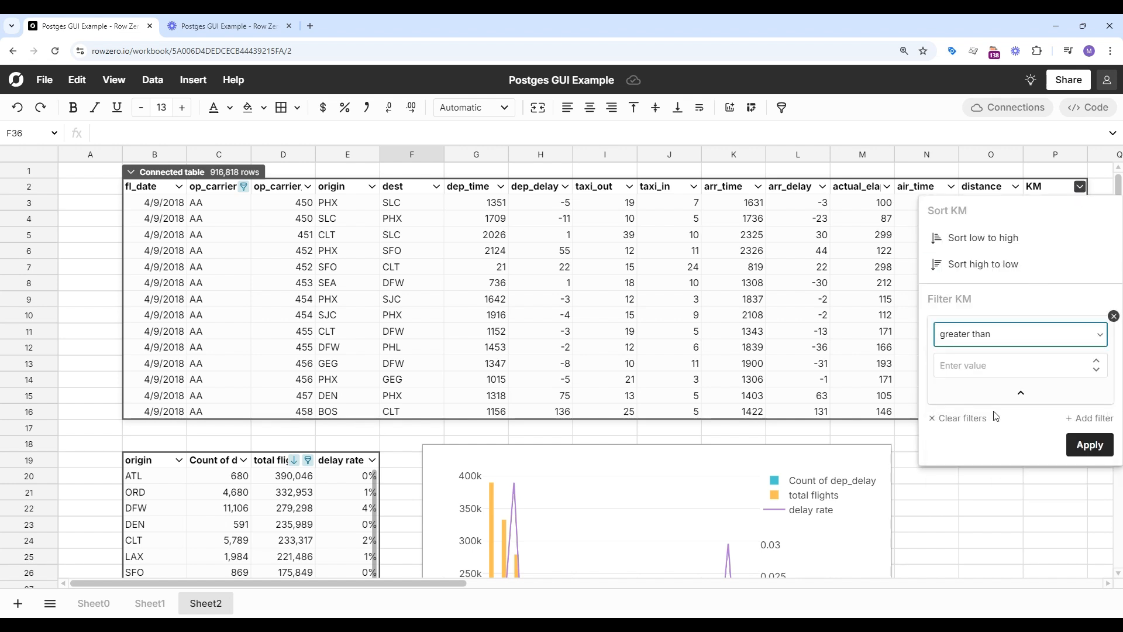
left_click(998, 366)
type("500")
left_click(1089, 445)
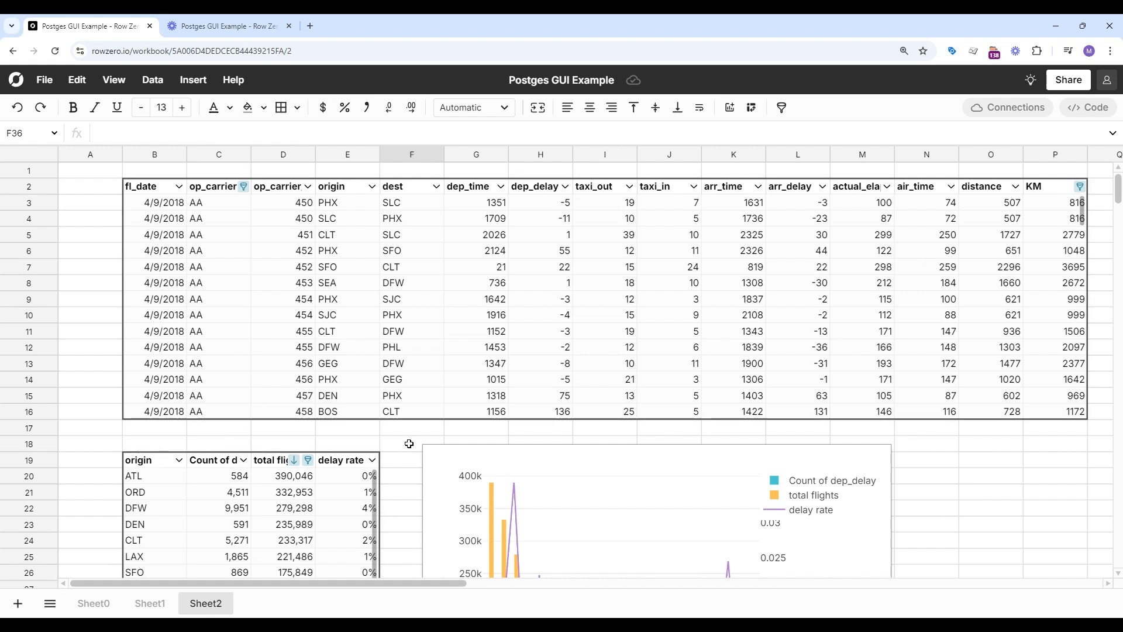
scroll(597, 490, "down", 1)
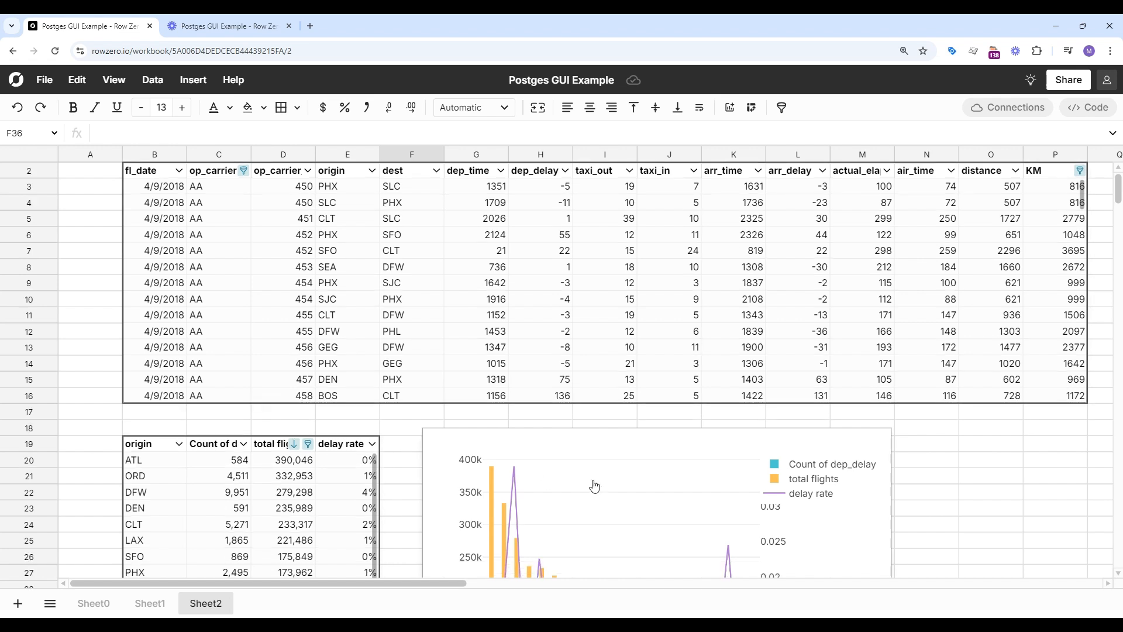
Step: Examine the connected table's query configuration and refresh settings, cancel without changes, and return to the sheet
left_click(296, 205)
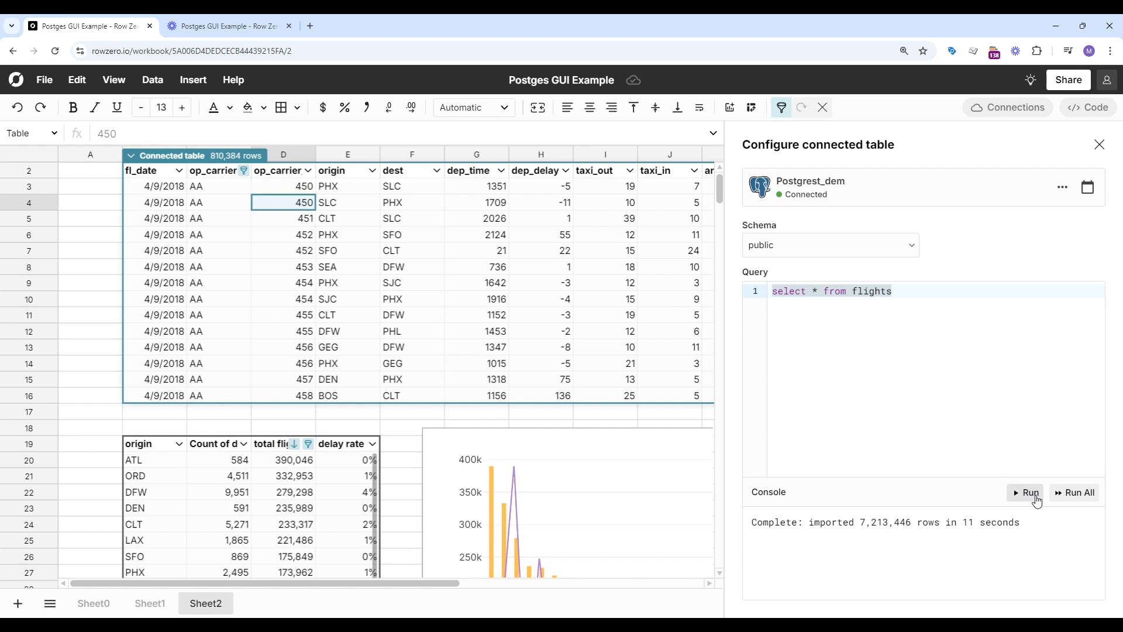
left_click(1088, 193)
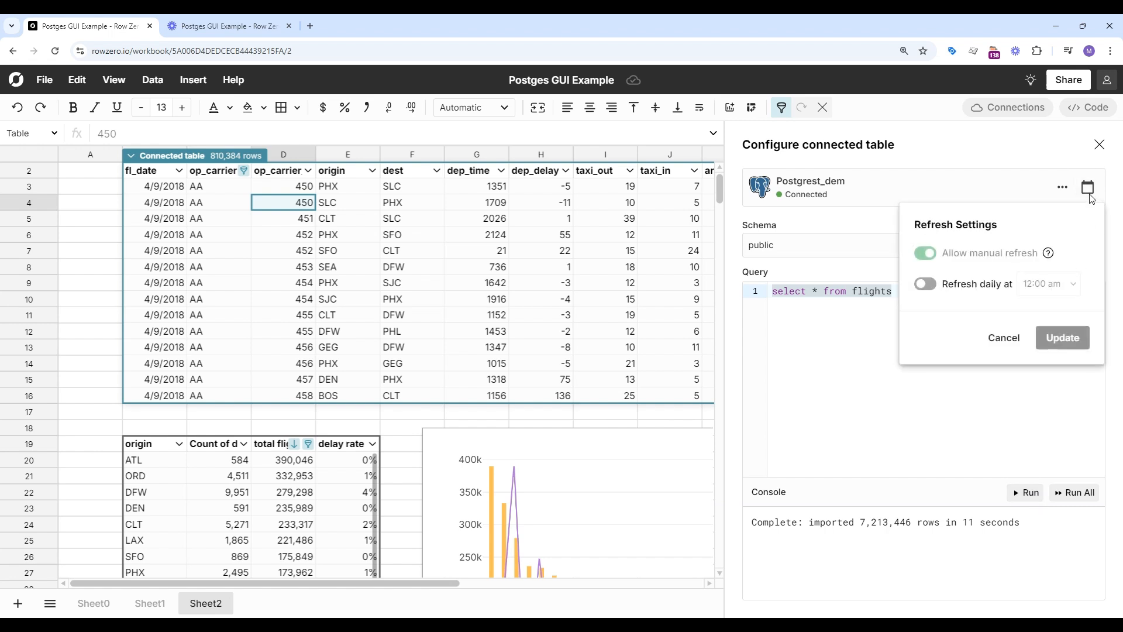
left_click(1004, 339)
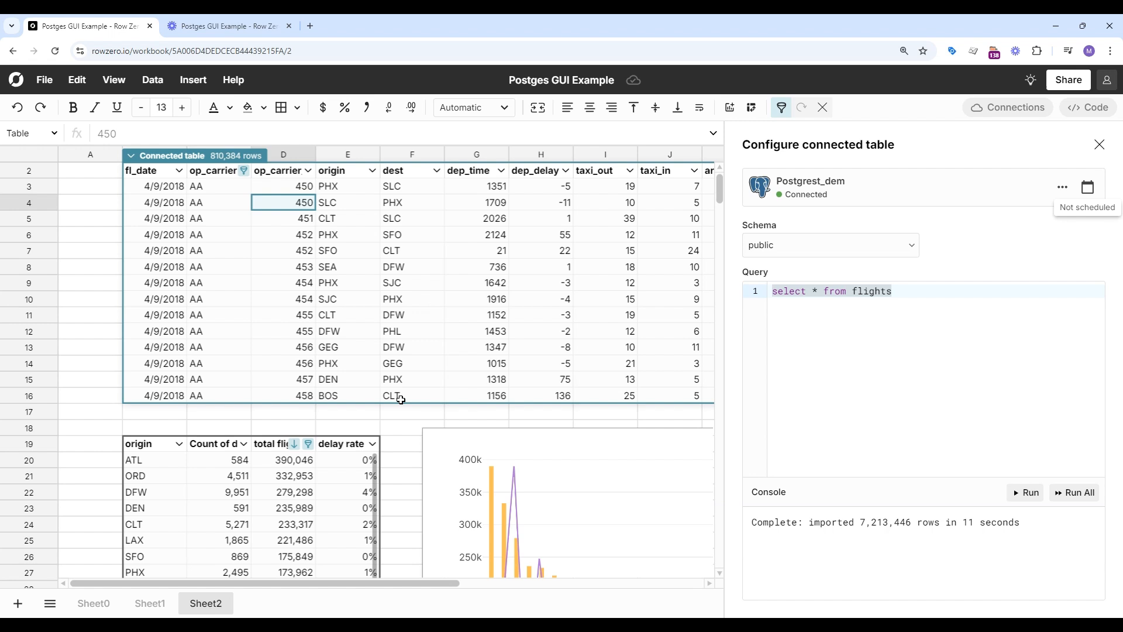
scroll(400, 399, "down", 3)
scroll(400, 400, "right", 1)
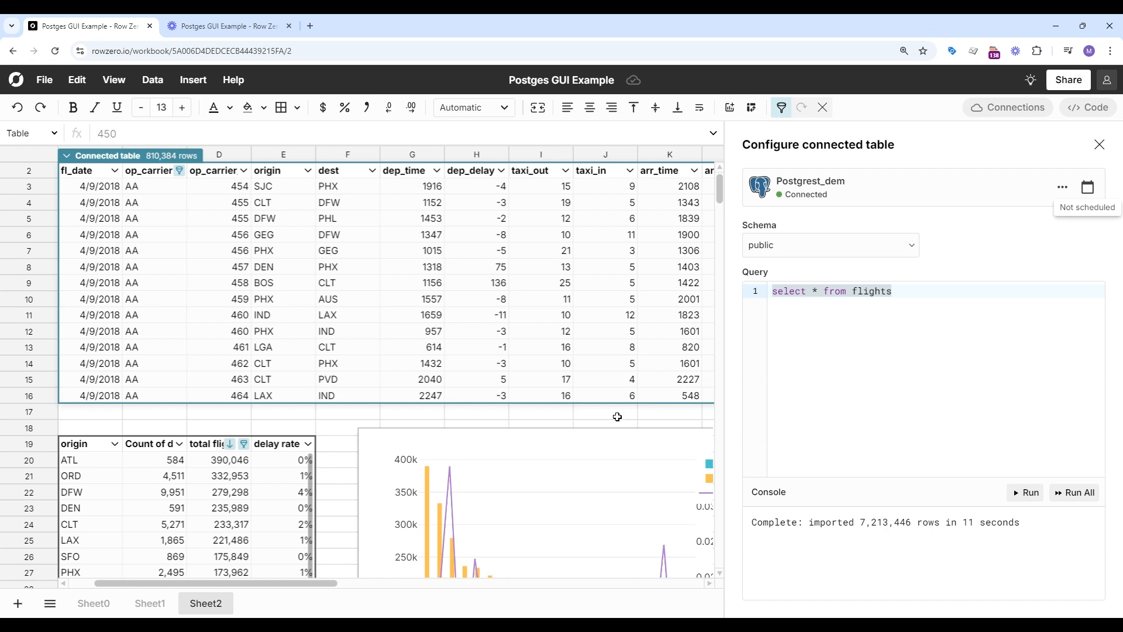
left_click(531, 415)
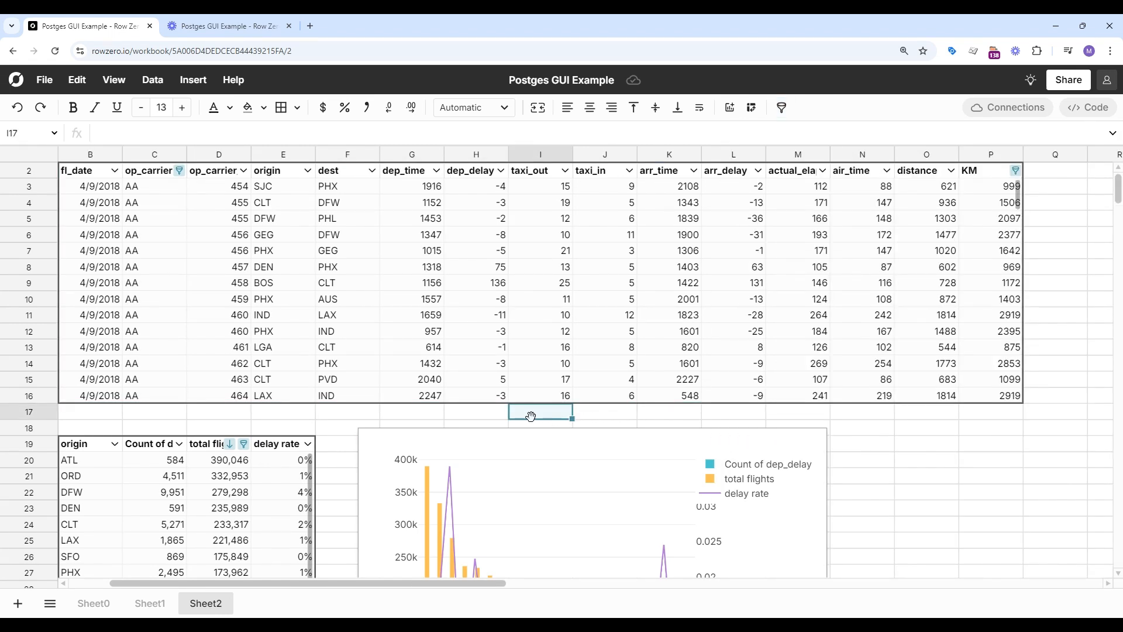